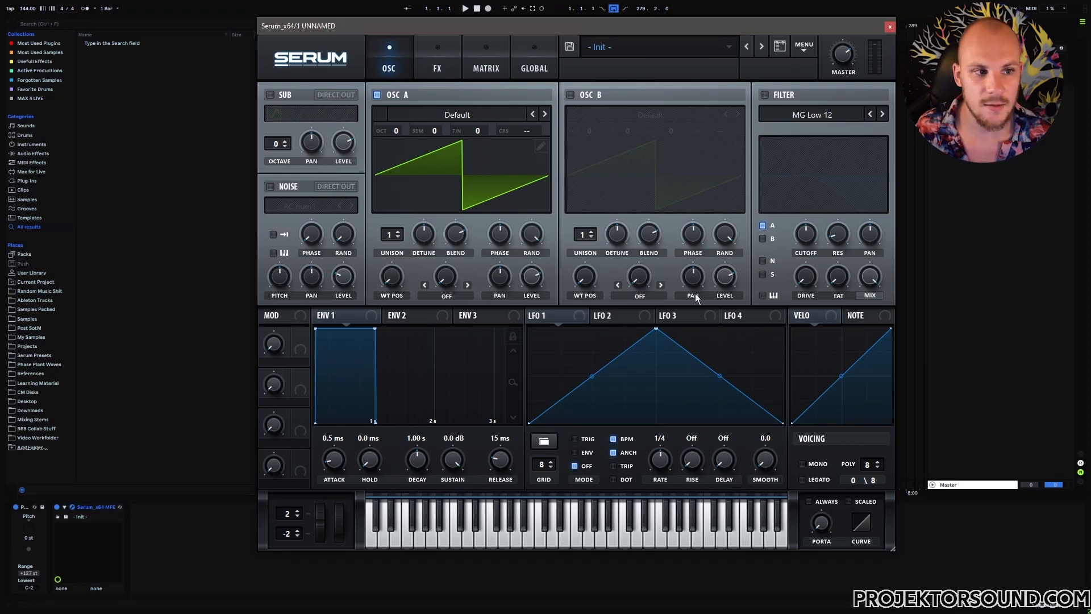
# Close the synth's plugin window and select the Serum device in the track's device chain.
pyautogui.click(889, 26)
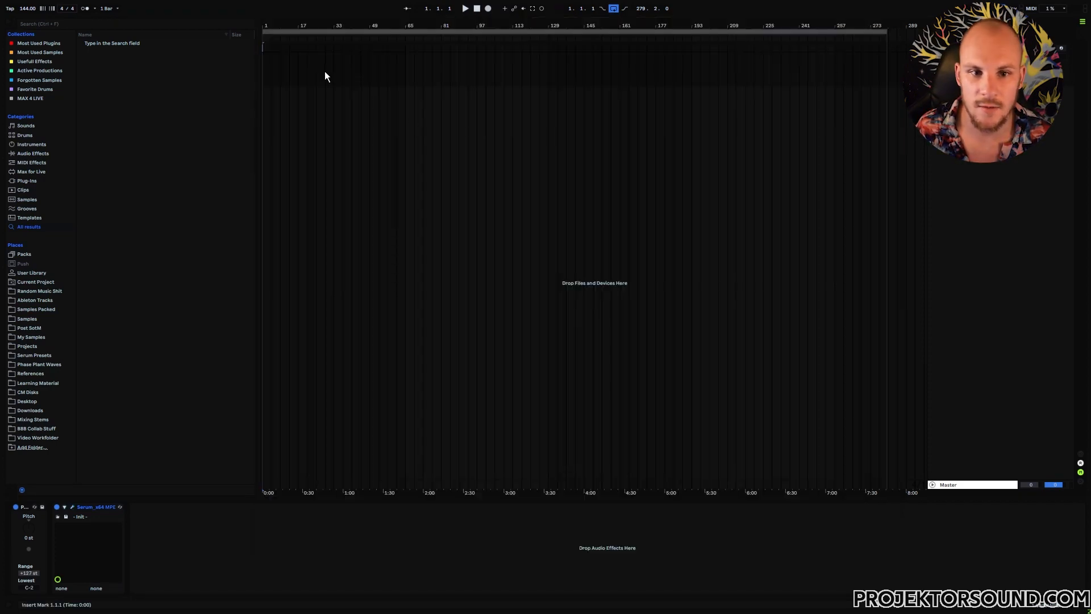
pyautogui.click(73, 507)
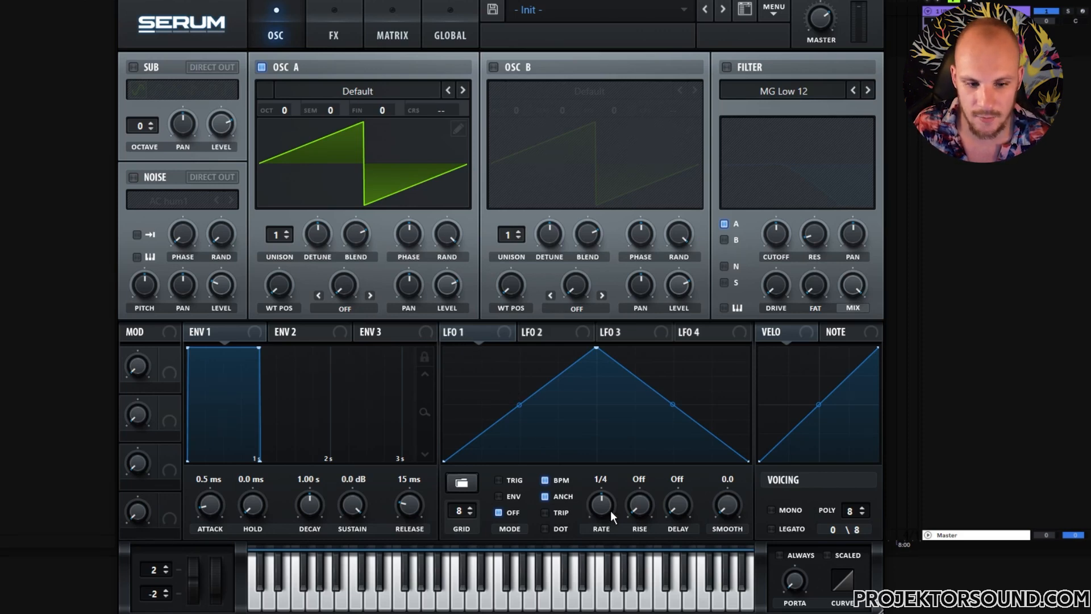
# Set the LFO 1 rate to bar, and modulate oscillator A's level, lowered to 0%, with LFO 1.
pyautogui.moveTo(603, 505); pyautogui.dragTo(602, 515)
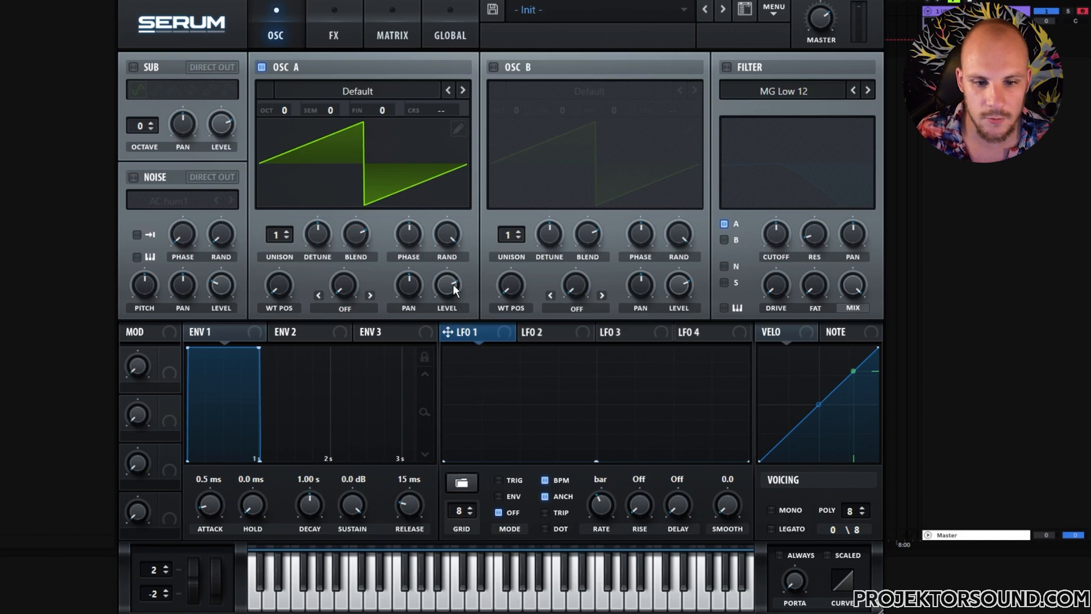
pyautogui.moveTo(447, 284); pyautogui.dragTo(445, 452)
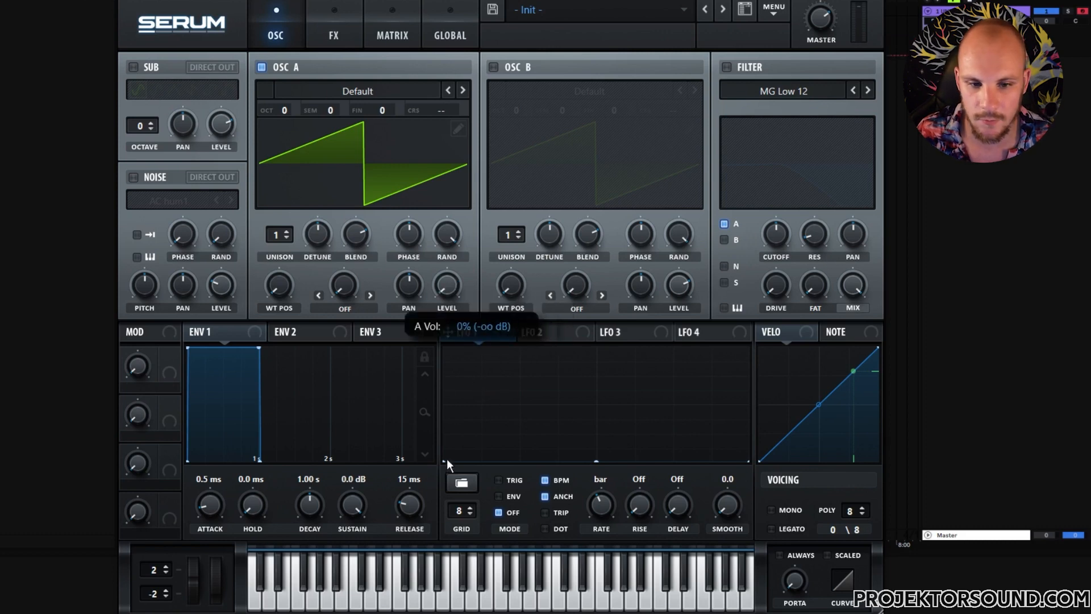
pyautogui.moveTo(471, 334); pyautogui.dragTo(447, 286)
# Shape LFO 1's opening pulse as a curved decay to half height and set the LFO grid to 16.
pyautogui.click(462, 381)
pyautogui.moveTo(483, 376); pyautogui.dragTo(439, 332)
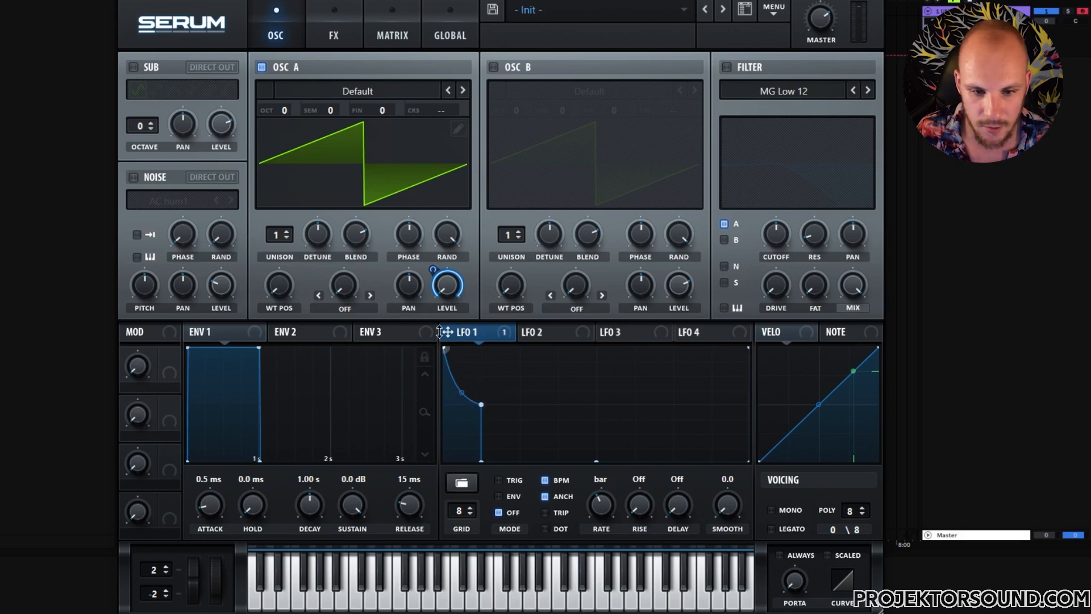
pyautogui.moveTo(467, 510); pyautogui.dragTo(478, 438)
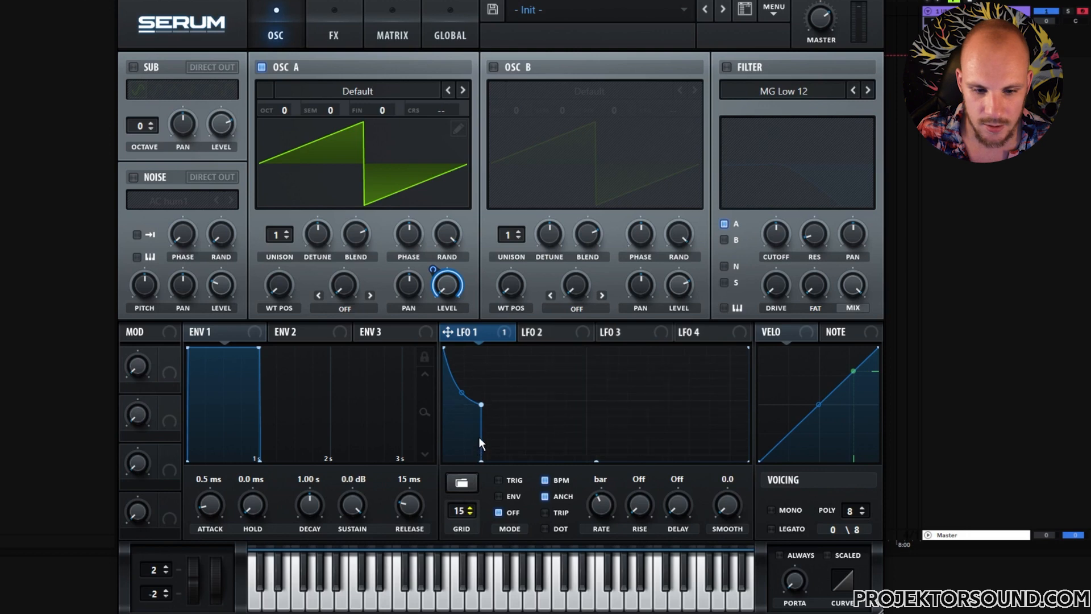
# Draw three short full-height spikes with steep curved decays in LFO 1, following the opening pulse.
pyautogui.moveTo(509, 364)
pyautogui.mouseDown()
pyautogui.moveTo(508, 345)
pyautogui.moveTo(527, 408)
pyautogui.mouseUp()
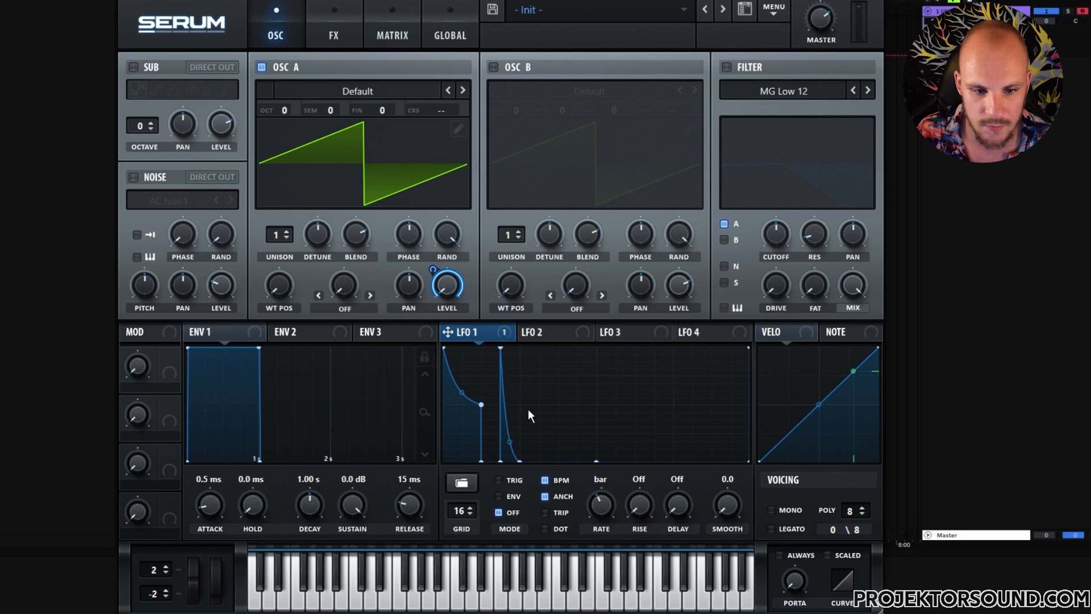
pyautogui.moveTo(551, 361); pyautogui.dragTo(590, 360)
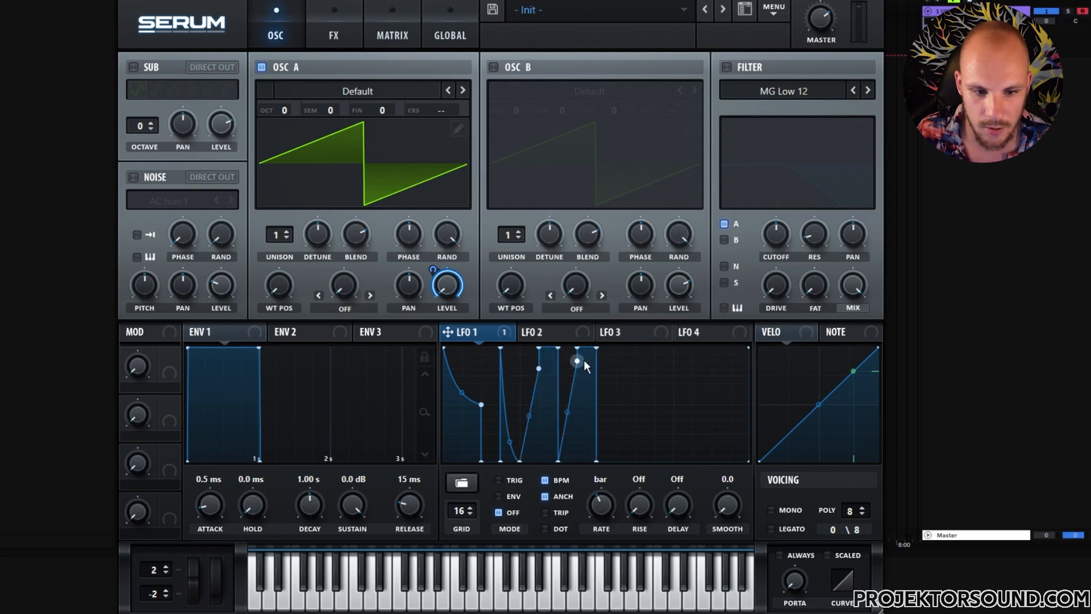
pyautogui.doubleClick(577, 361)
pyautogui.moveTo(577, 348); pyautogui.dragTo(588, 503)
pyautogui.moveTo(538, 368); pyautogui.dragTo(575, 503)
pyautogui.doubleClick(596, 347)
pyautogui.doubleClick(558, 349)
pyautogui.moveTo(550, 397); pyautogui.dragTo(553, 421)
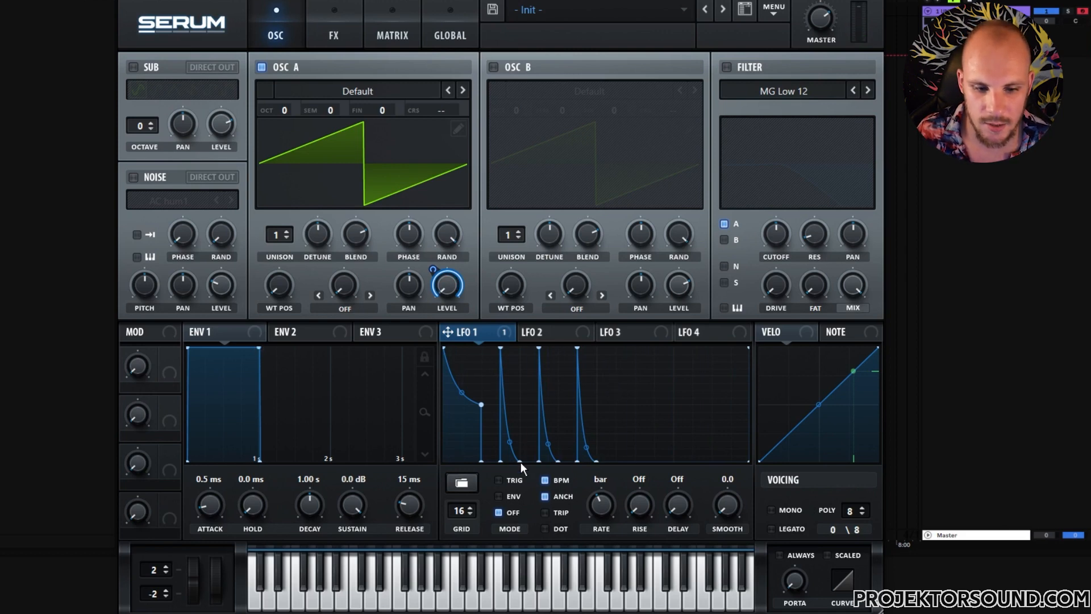
# Bulge the first spike's decay and reshape the third LFO 1 spike into a dip to half height, a full-height peak and a longer curved decay.
pyautogui.moveTo(509, 440); pyautogui.dragTo(509, 373)
pyautogui.moveTo(590, 453); pyautogui.dragTo(622, 362)
pyautogui.doubleClick(627, 404)
pyautogui.moveTo(516, 438); pyautogui.dragTo(522, 408)
pyautogui.moveTo(621, 396); pyautogui.dragTo(644, 425)
pyautogui.doubleClick(642, 425)
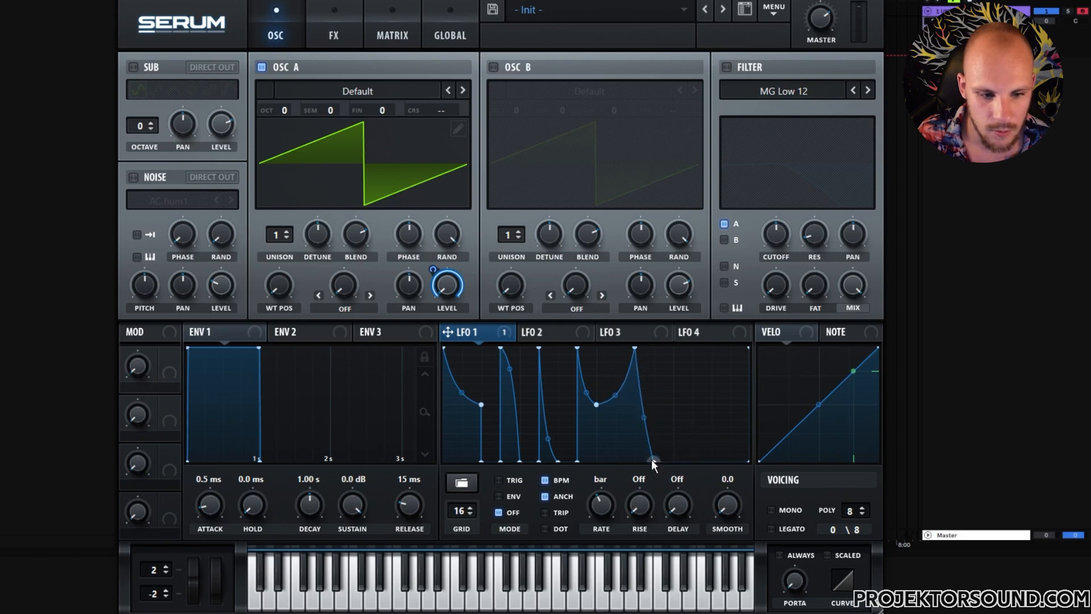
pyautogui.moveTo(653, 463); pyautogui.dragTo(673, 467)
pyautogui.moveTo(655, 422); pyautogui.dragTo(662, 433)
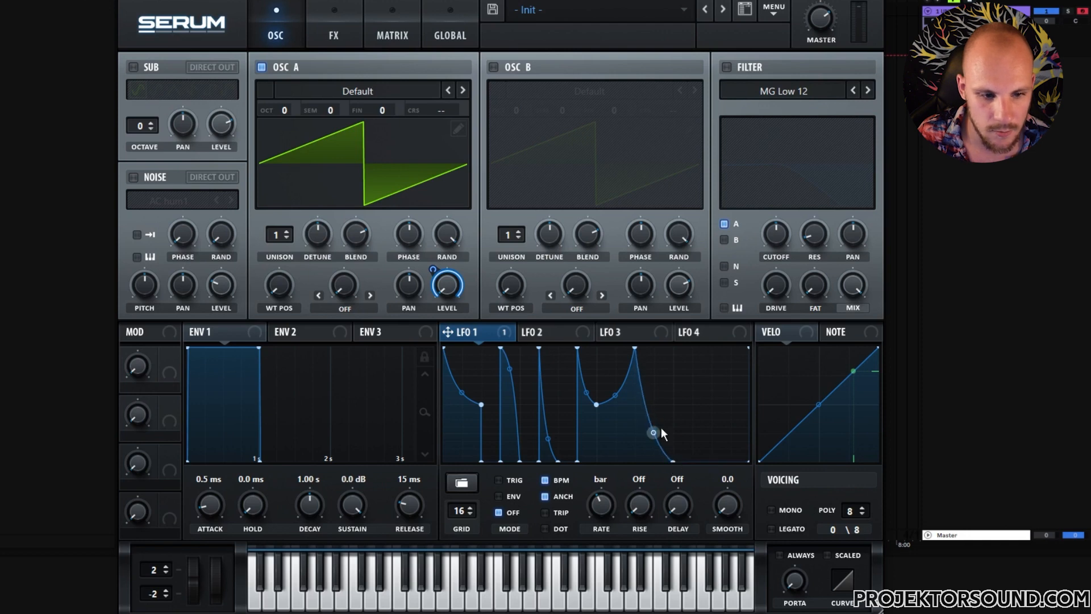
# Add two short, steeply decaying full-height spikes at the end of the LFO 1 shape.
pyautogui.doubleClick(712, 460)
pyautogui.moveTo(718, 402)
pyautogui.mouseDown()
pyautogui.moveTo(718, 347)
pyautogui.moveTo(735, 407)
pyautogui.moveTo(747, 387)
pyautogui.moveTo(762, 492)
pyautogui.mouseUp()
pyautogui.moveTo(728, 391); pyautogui.dragTo(727, 346)
pyautogui.moveTo(740, 405); pyautogui.dragTo(719, 411)
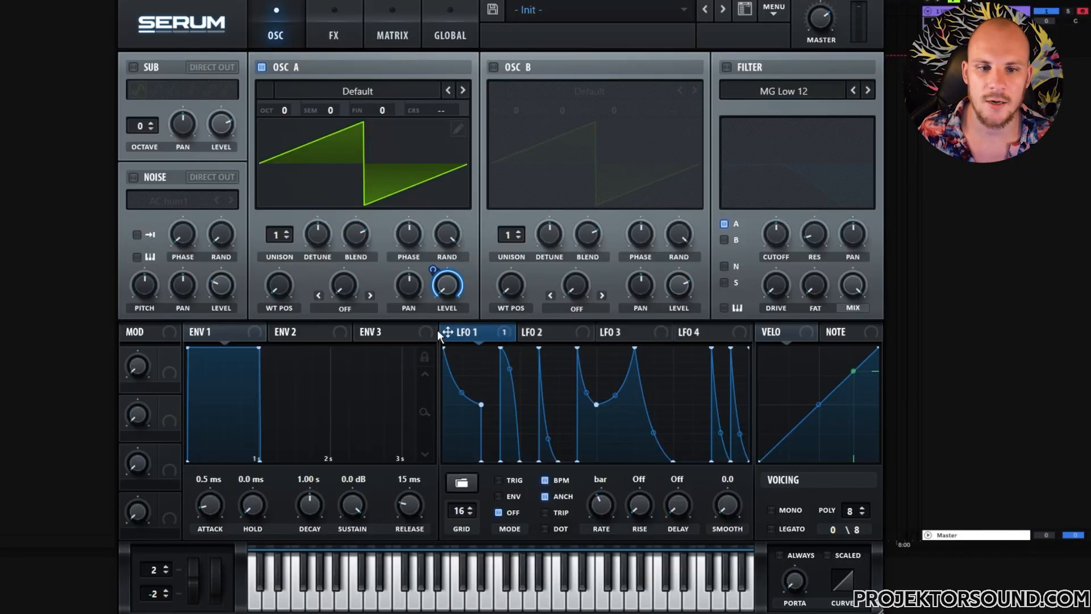
# Enable oscillator B, randomize all harmonic phases of its waveform, and modulate its lowered level with LFO 1.
pyautogui.click(492, 67)
pyautogui.click(689, 129)
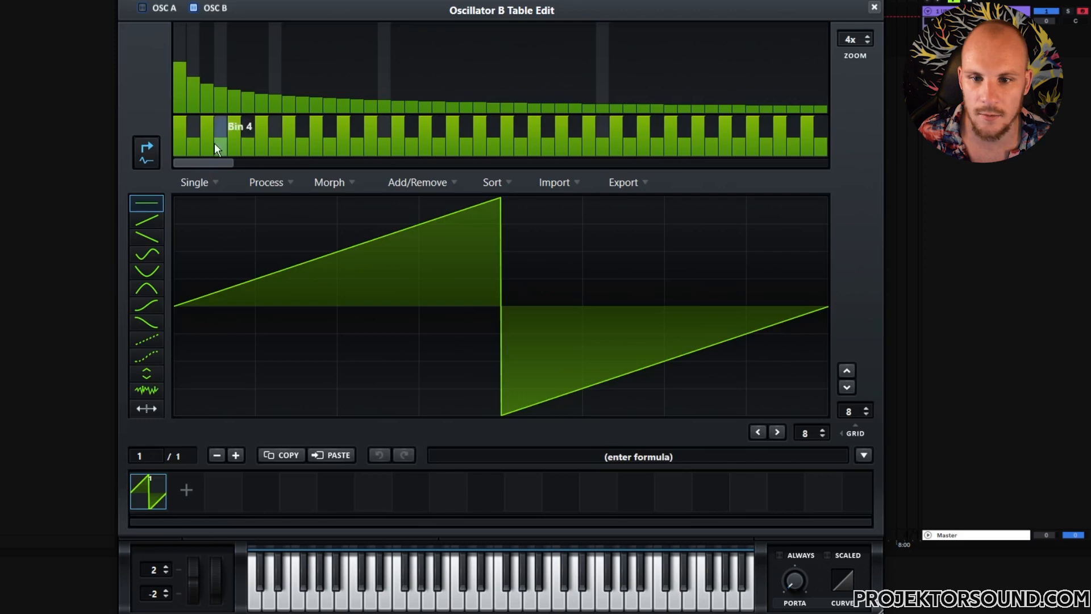
pyautogui.rightClick(179, 142)
pyautogui.click(292, 330)
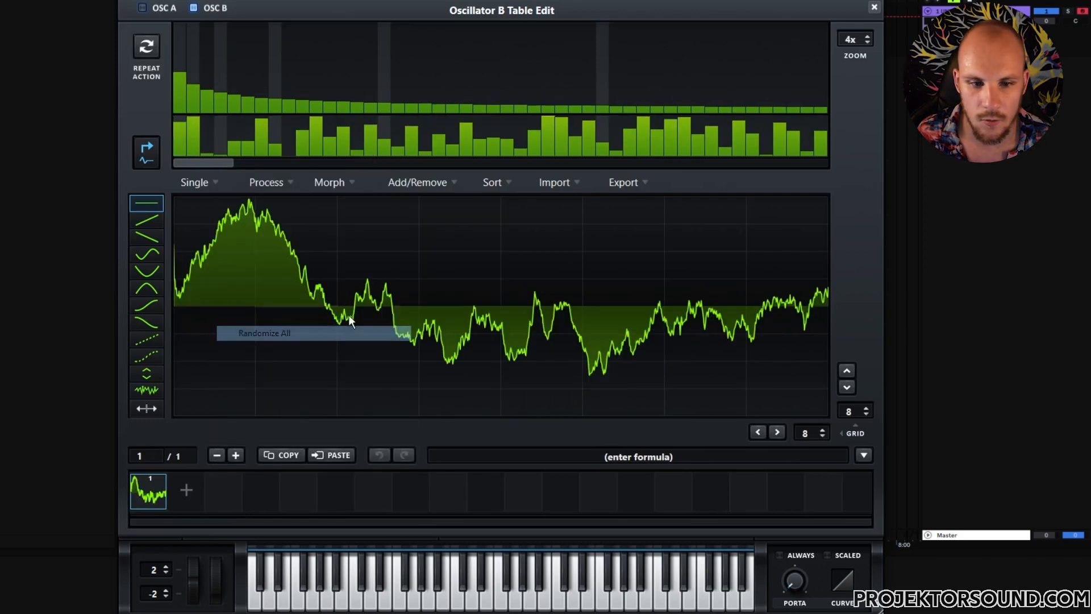
pyautogui.click(873, 7)
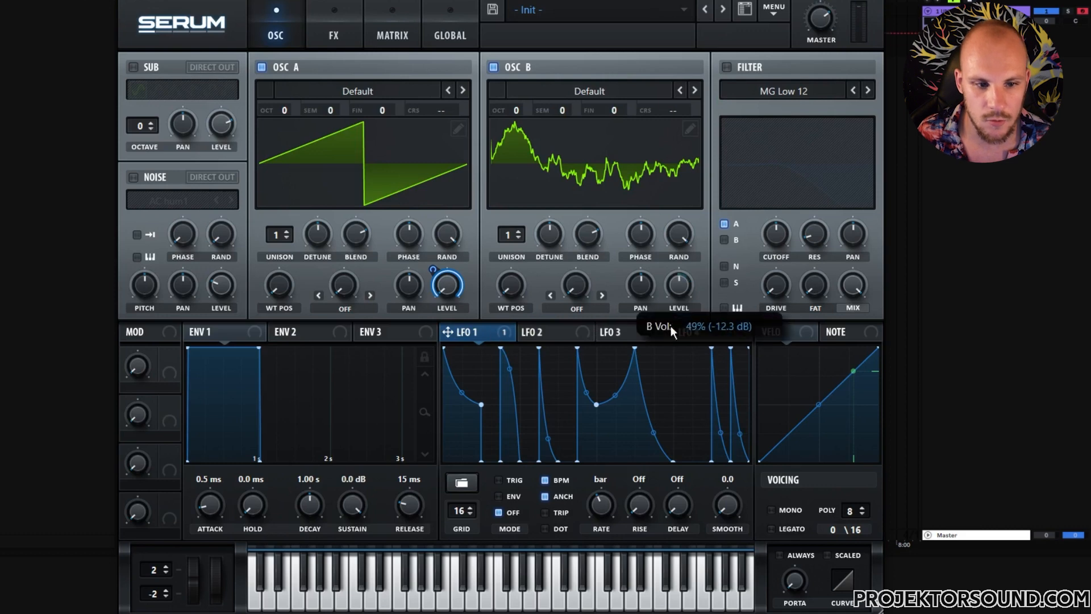
pyautogui.moveTo(672, 304); pyautogui.dragTo(678, 289)
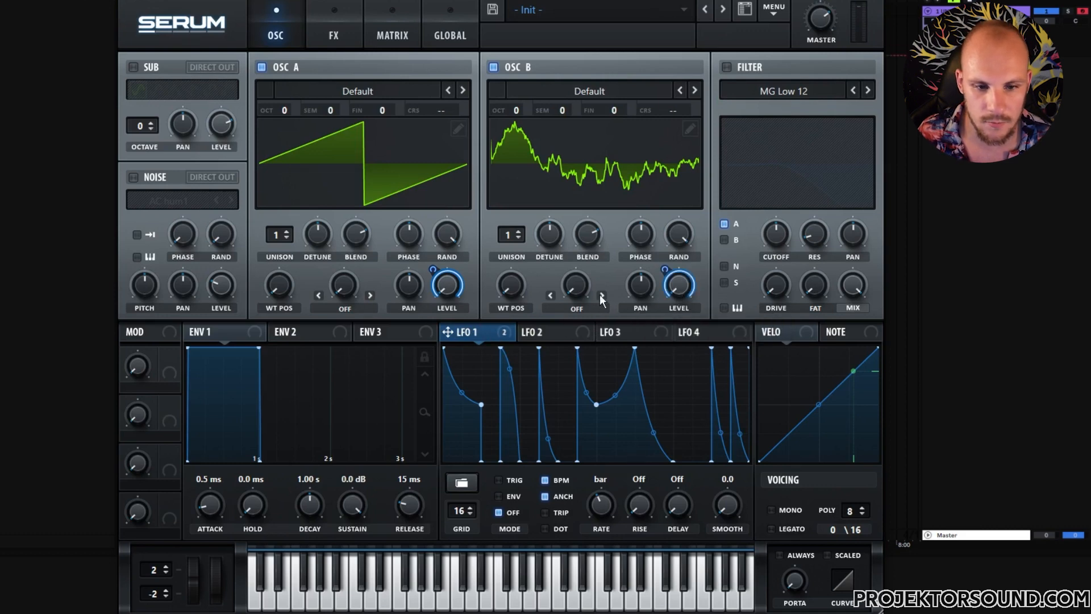
# Draw two full-height gate blocks in LFO 2, spanning grid divisions 0 to 2 and 7 to 11 of 16.
pyautogui.click(551, 336)
pyautogui.moveTo(595, 350); pyautogui.dragTo(597, 500)
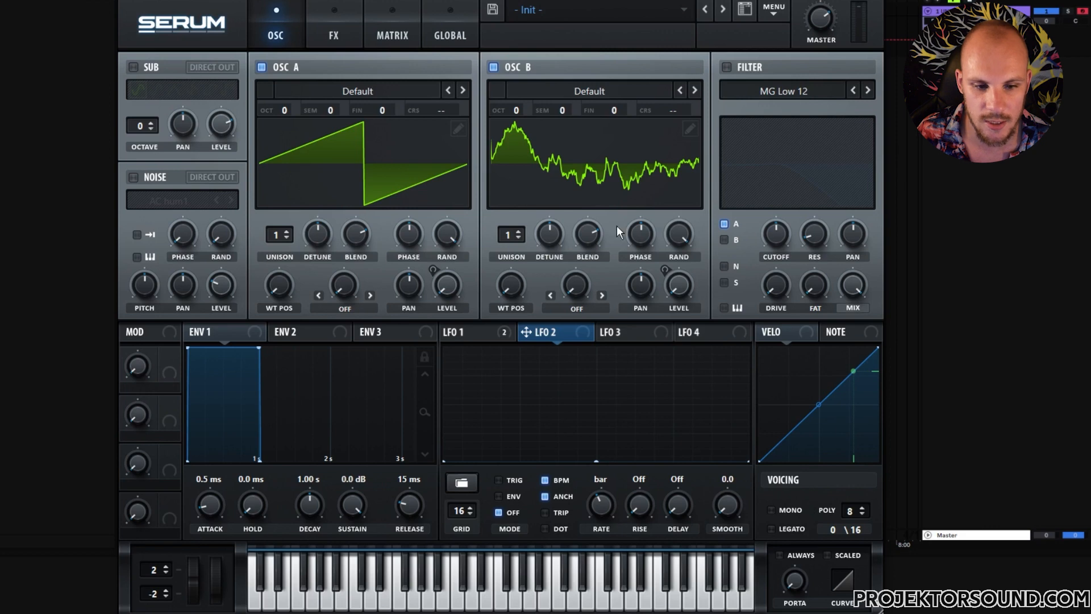
pyautogui.click(492, 334)
pyautogui.click(547, 332)
pyautogui.moveTo(585, 351); pyautogui.dragTo(641, 336)
pyautogui.moveTo(577, 354); pyautogui.dragTo(578, 461)
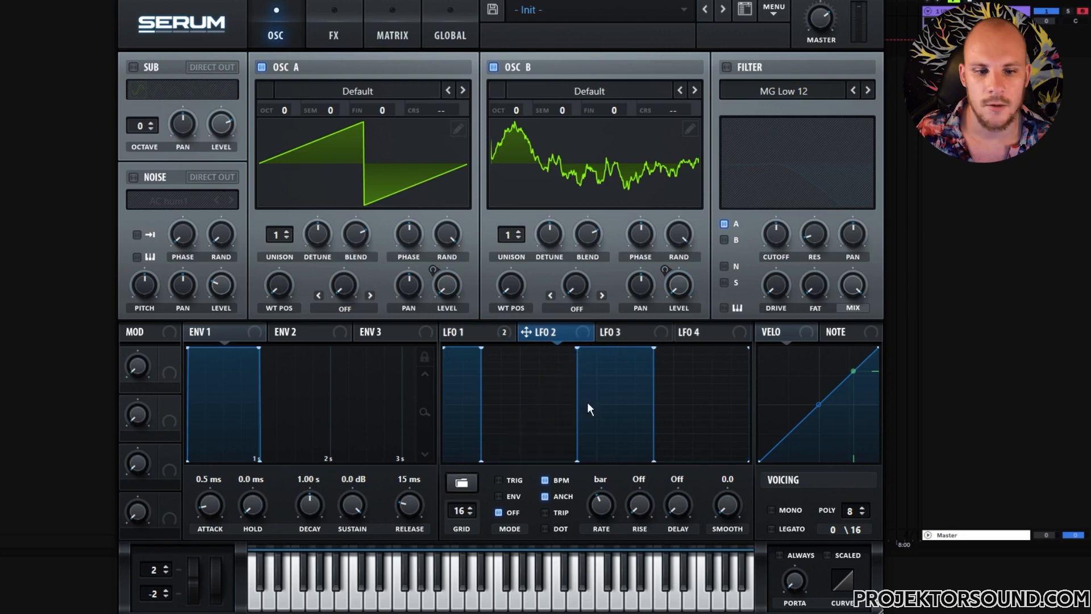
# Extend LFO 2's second gate block by one grid division to match the end of LFO 1's long decay.
pyautogui.click(466, 333)
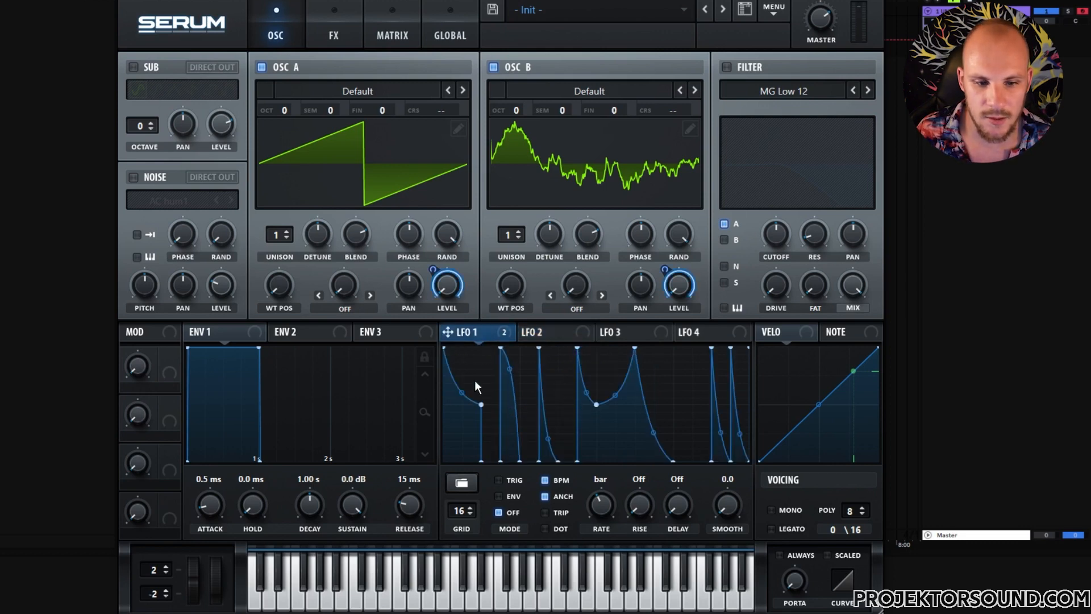
pyautogui.click(547, 333)
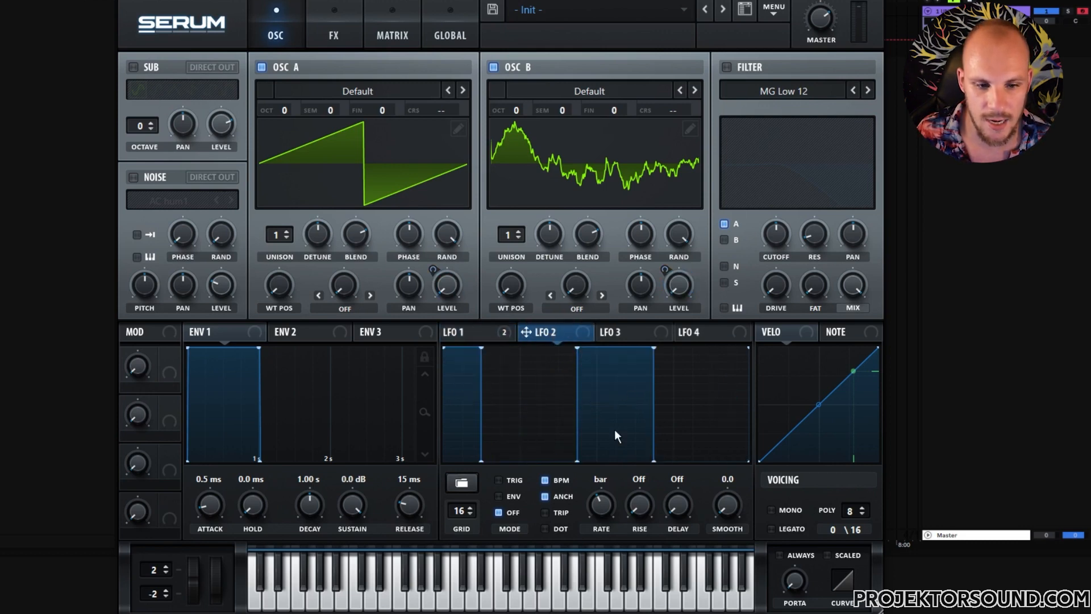
pyautogui.click(480, 339)
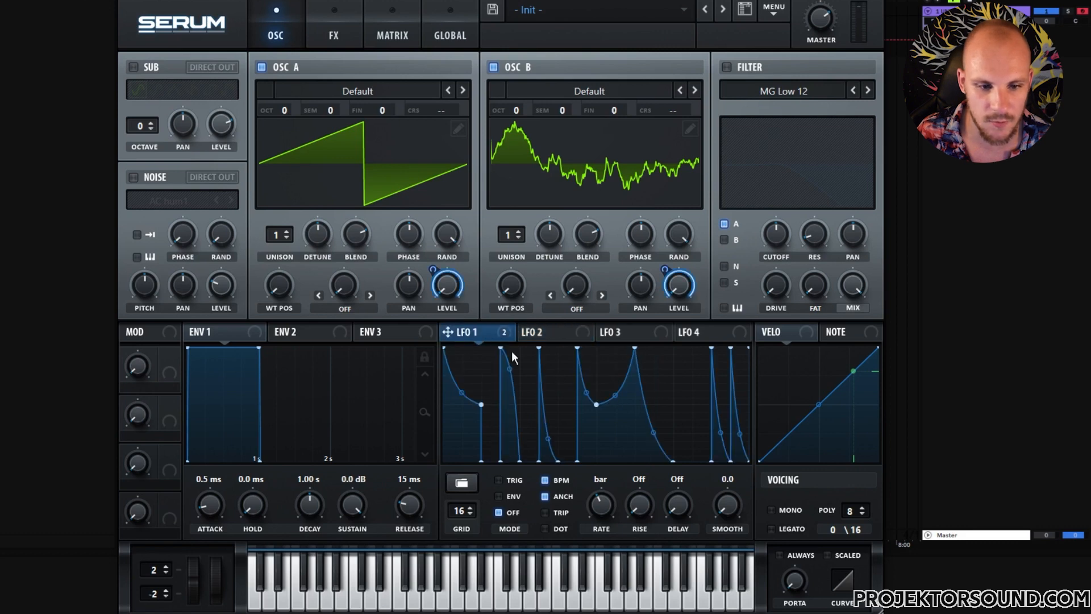
pyautogui.click(555, 333)
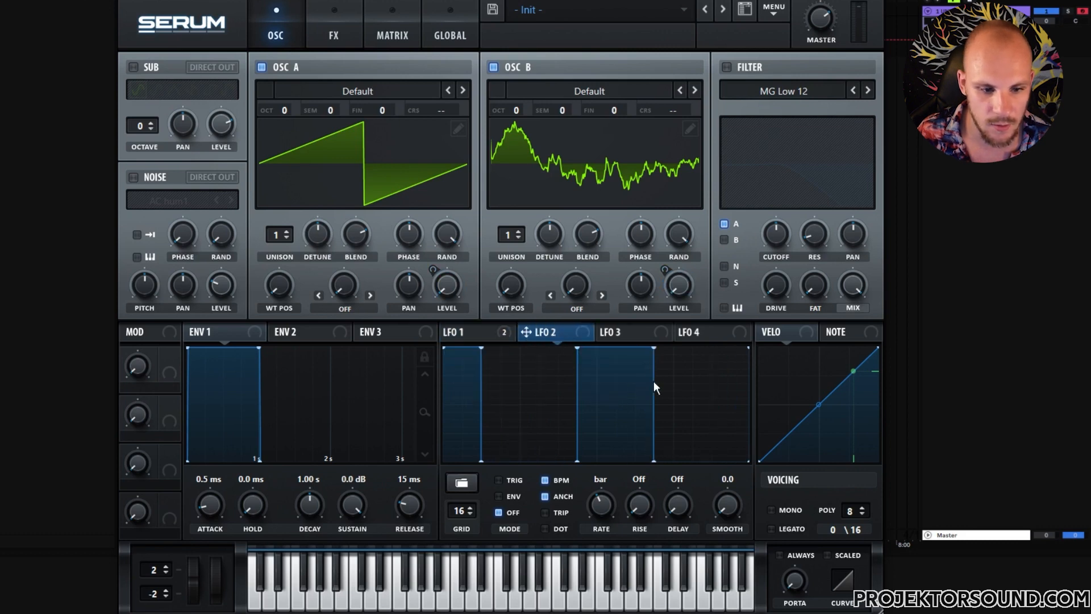
pyautogui.moveTo(653, 461); pyautogui.dragTo(674, 461)
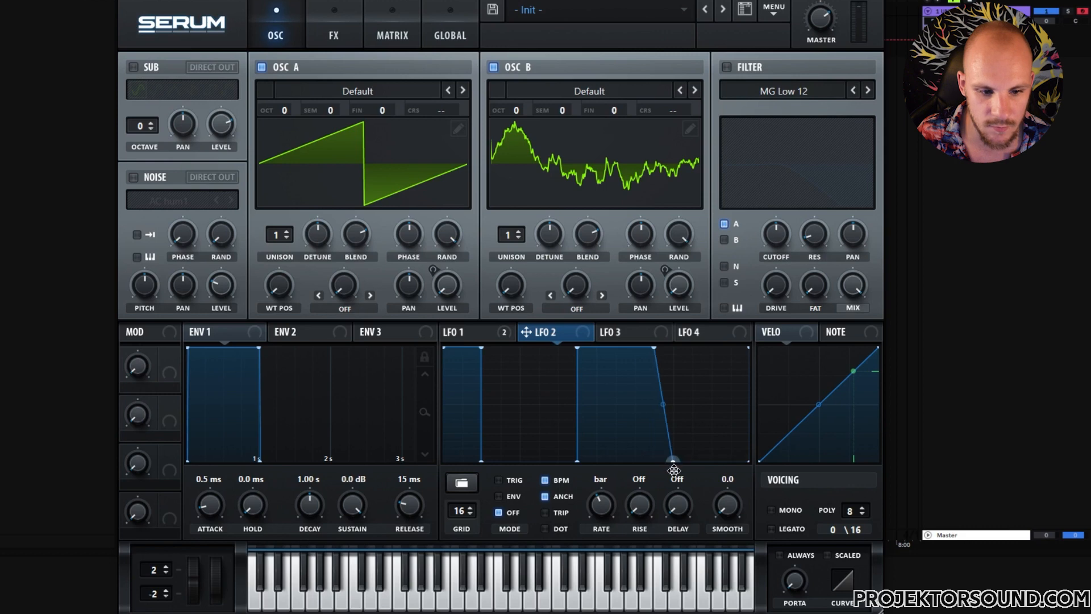
pyautogui.moveTo(655, 348); pyautogui.dragTo(673, 348)
pyautogui.click(479, 333)
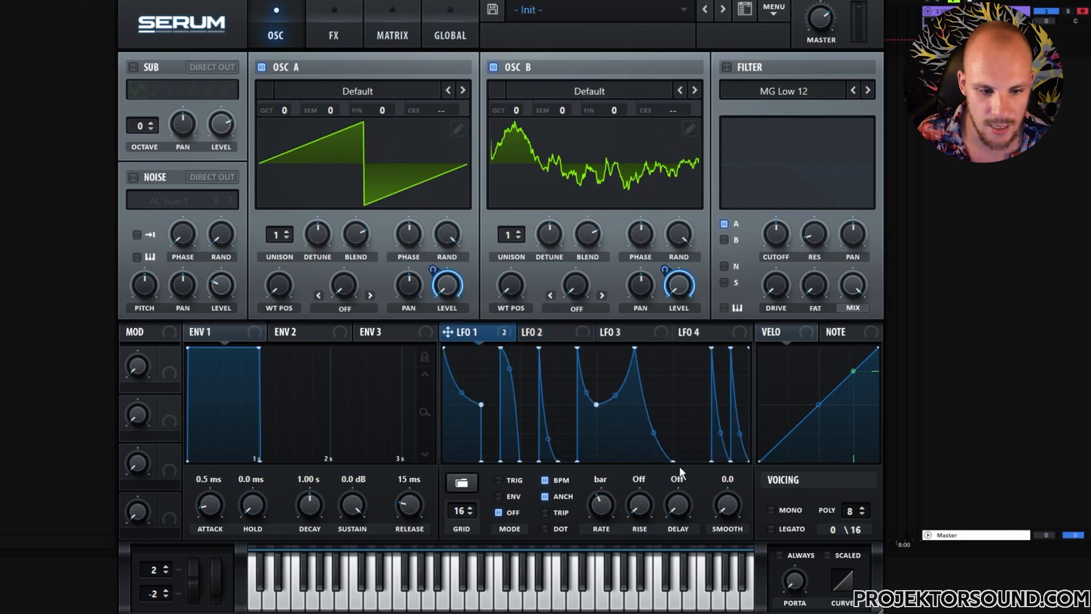
# Assign LFO 2 as the aux source for both the A Vol and B Vol modulations by LFO 1.
pyautogui.click(392, 35)
pyautogui.click(657, 89)
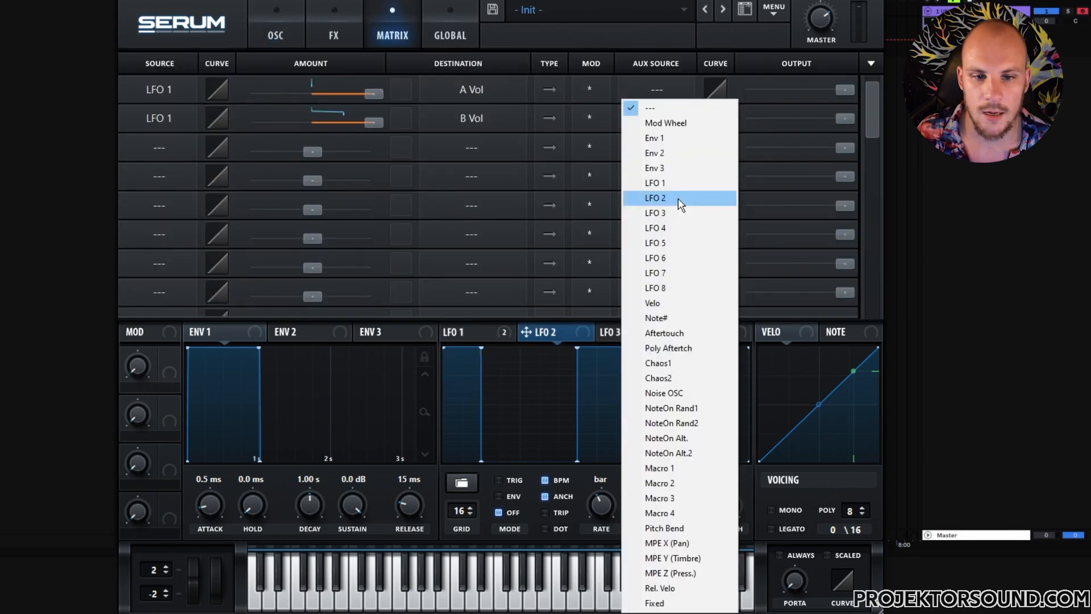
pyautogui.click(677, 199)
pyautogui.click(653, 120)
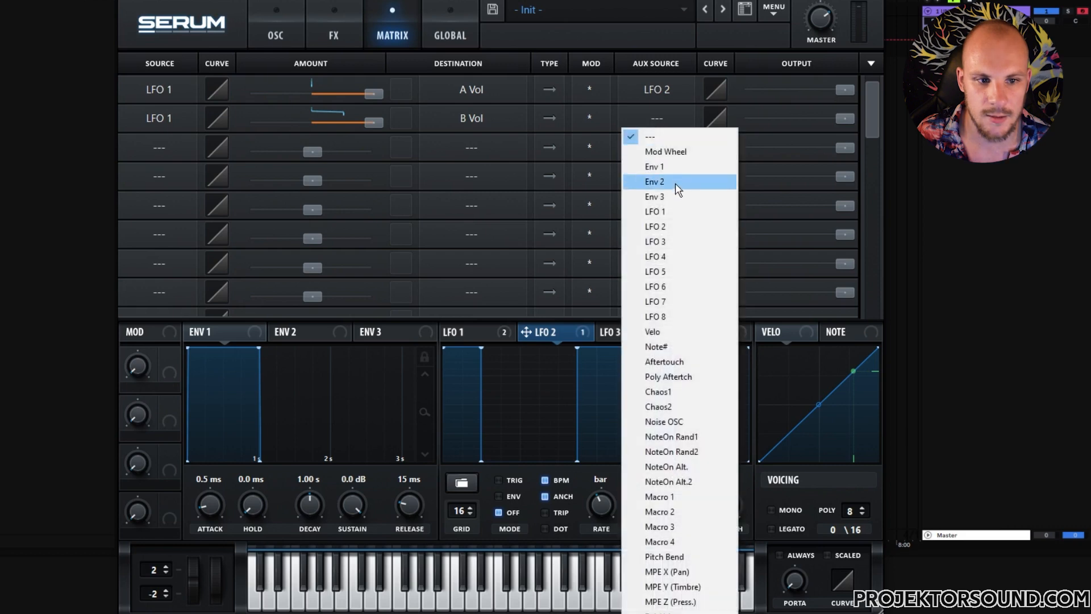
pyautogui.click(673, 225)
pyautogui.click(603, 123)
pyautogui.click(606, 153)
pyautogui.click(277, 34)
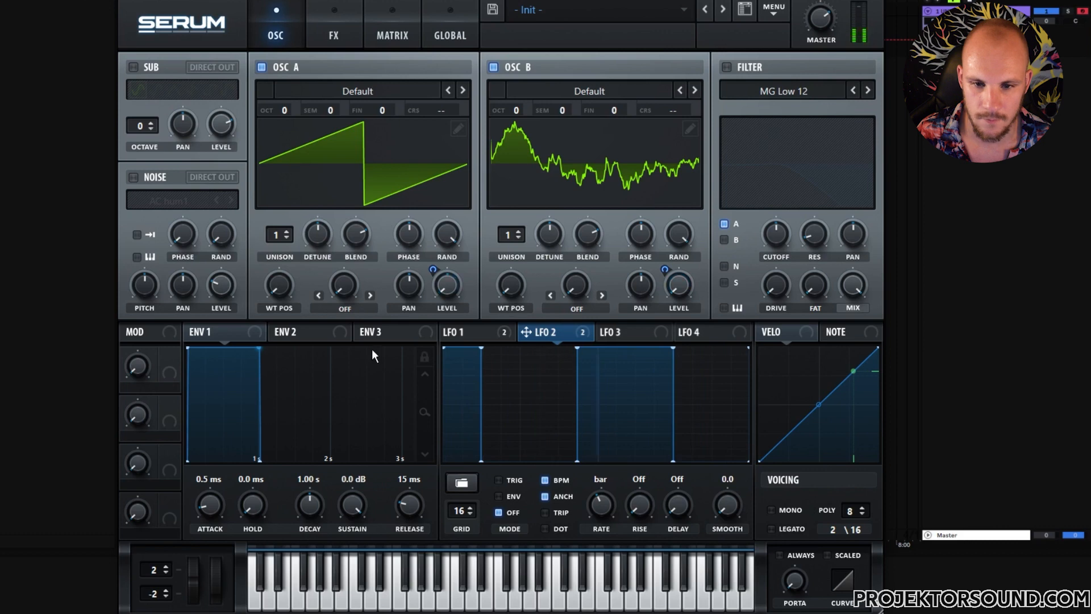
# Set oscillator A's unison to 4 voices and its detune to 0.02.
pyautogui.click(286, 232)
pyautogui.click(286, 231)
pyautogui.click(286, 232)
pyautogui.moveTo(316, 233); pyautogui.dragTo(304, 276)
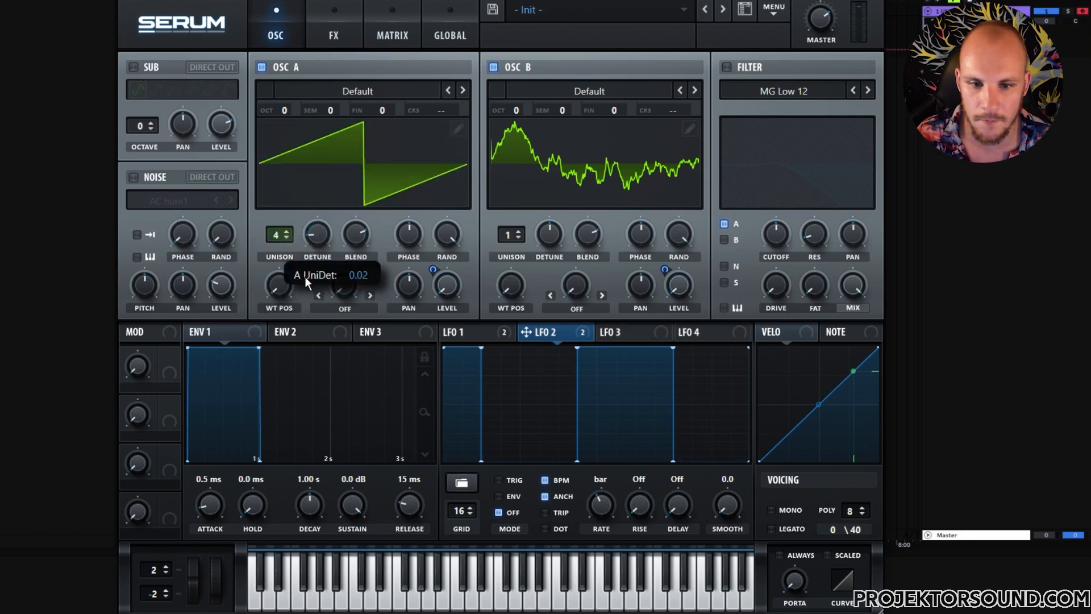
# Set oscillator B's unison to 8 voices and reduce its detune.
pyautogui.click(518, 231)
pyautogui.click(519, 232)
pyautogui.click(519, 231)
pyautogui.click(518, 232)
pyautogui.moveTo(550, 236); pyautogui.dragTo(541, 271)
pyautogui.click(518, 231)
pyautogui.click(519, 231)
pyautogui.click(518, 232)
# Turn oscillator A's random phase fully down and return oscillator B's random phase to full.
pyautogui.moveTo(678, 233); pyautogui.dragTo(656, 335)
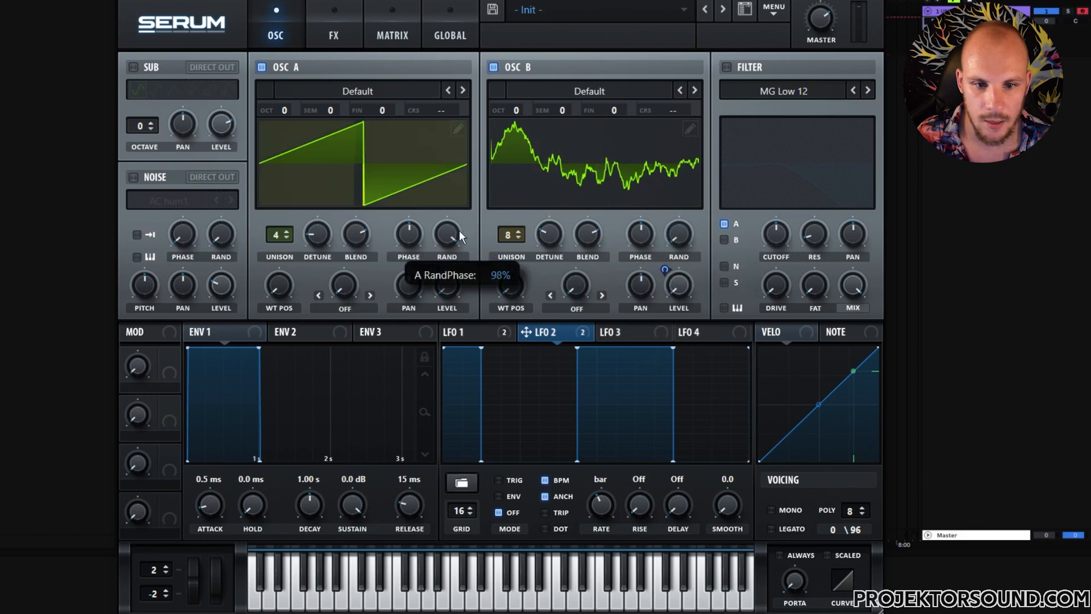
pyautogui.moveTo(679, 234); pyautogui.dragTo(659, 110)
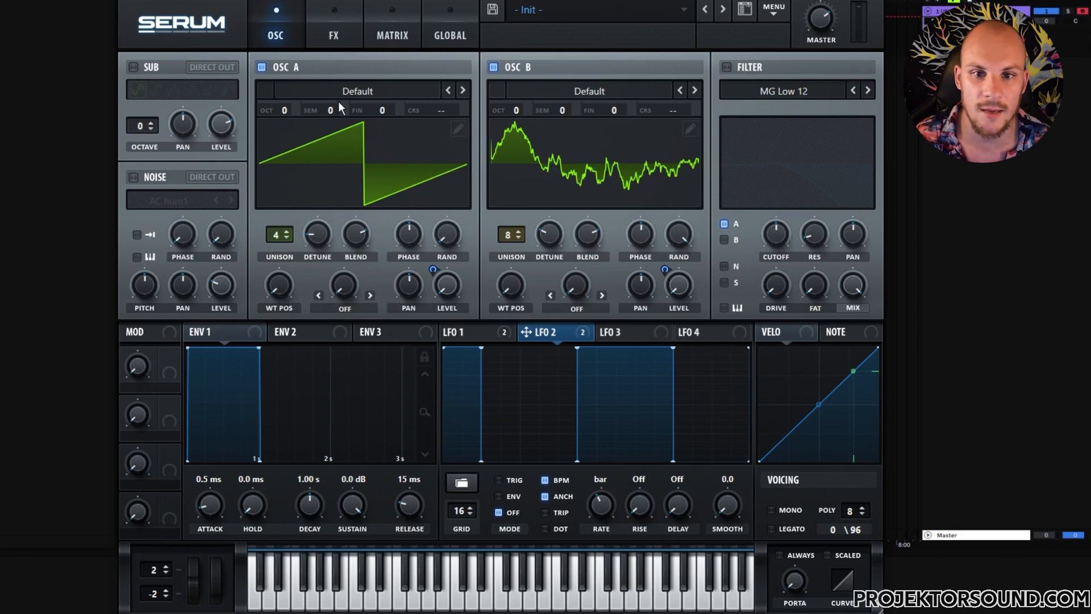
# Enable the Hyper/Dimension effect with Retrig on, Hyper mix at 35%, Dimension mix at about half and Dimension size at minimum.
pyautogui.click(341, 34)
pyautogui.click(153, 69)
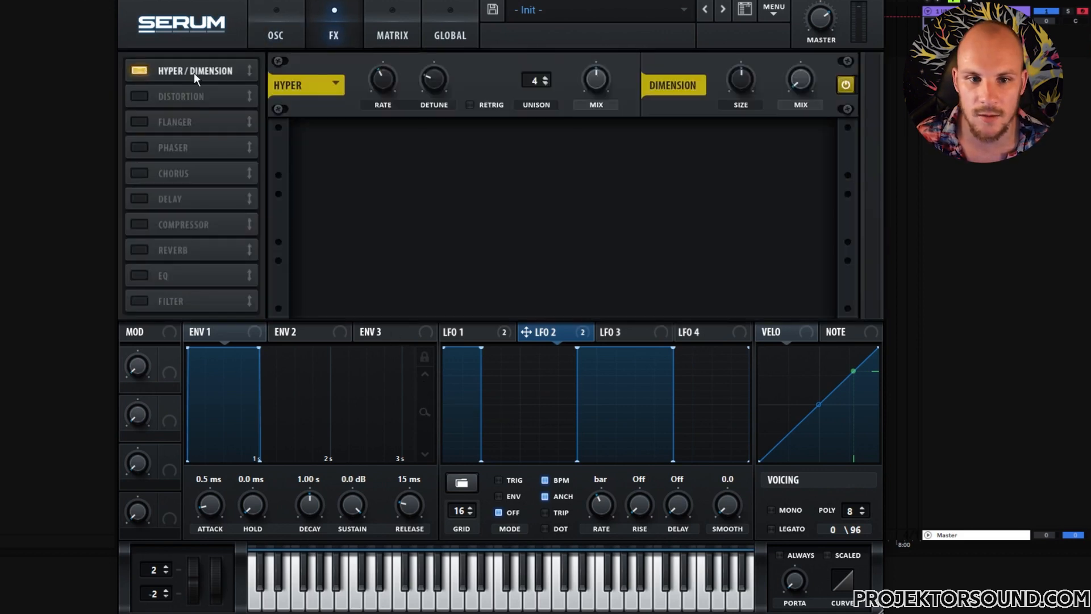
pyautogui.click(471, 104)
pyautogui.moveTo(585, 83); pyautogui.dragTo(584, 102)
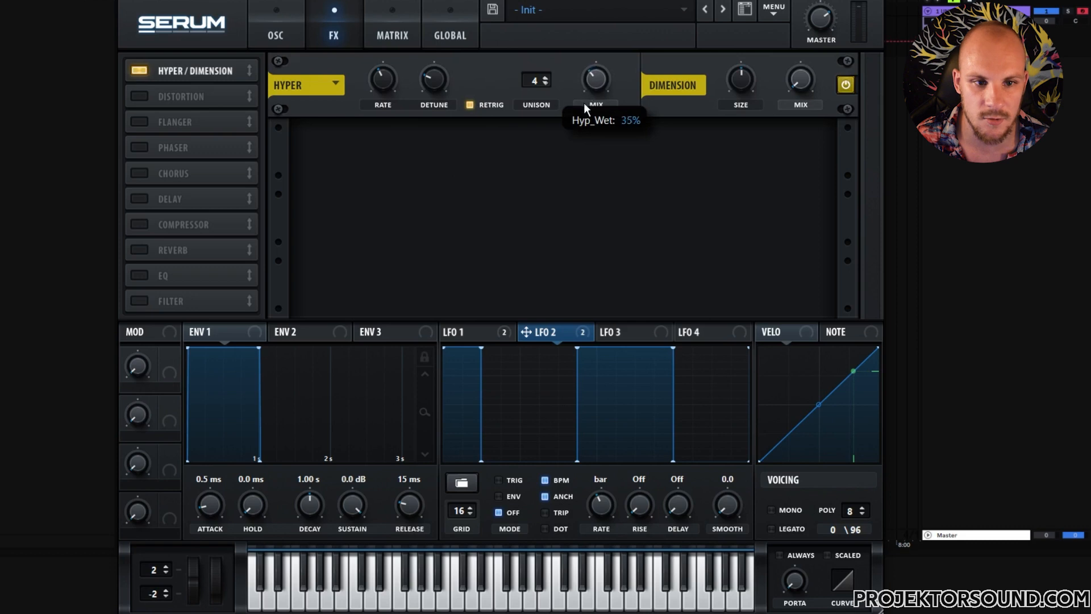
pyautogui.moveTo(800, 79); pyautogui.dragTo(805, 35)
pyautogui.moveTo(740, 80); pyautogui.dragTo(720, 146)
# Enable the Distortion effect with the Asym type, raise its drive to about half and lower its mix slightly.
pyautogui.click(148, 100)
pyautogui.click(401, 153)
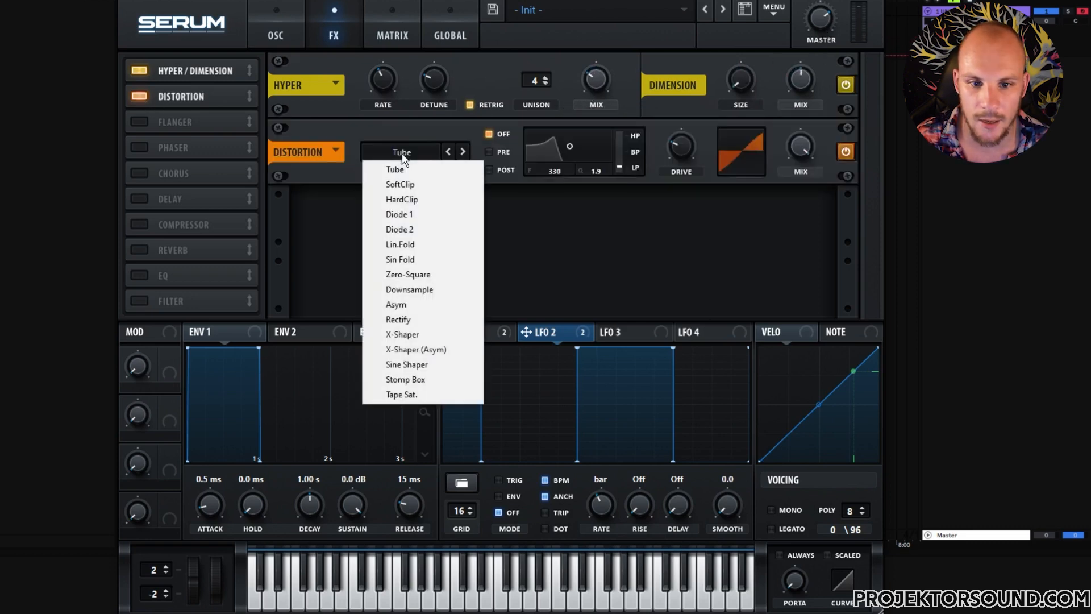
pyautogui.click(475, 274)
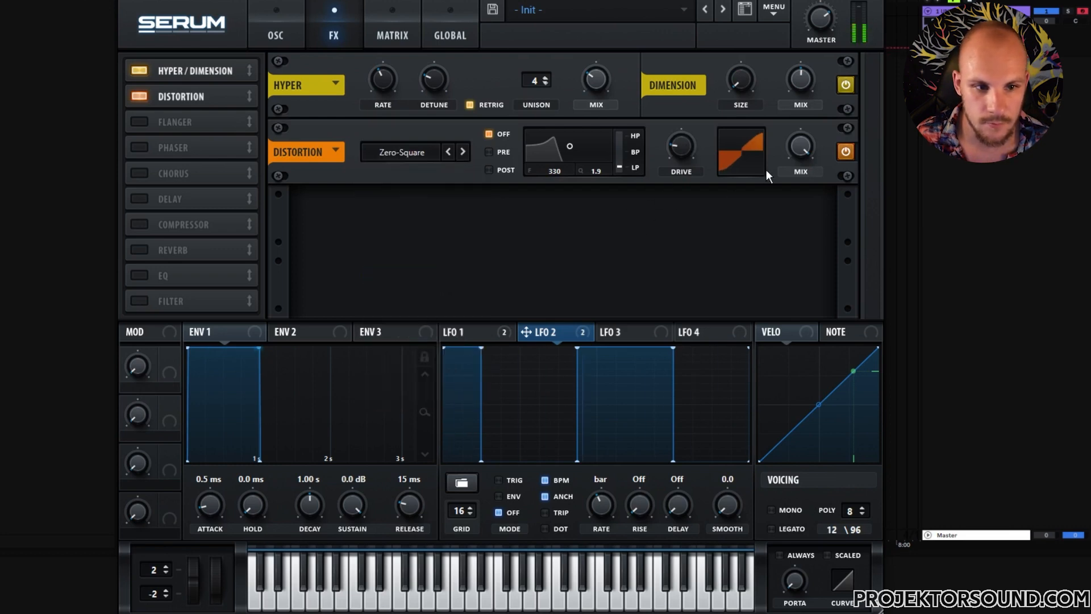
pyautogui.click(406, 156)
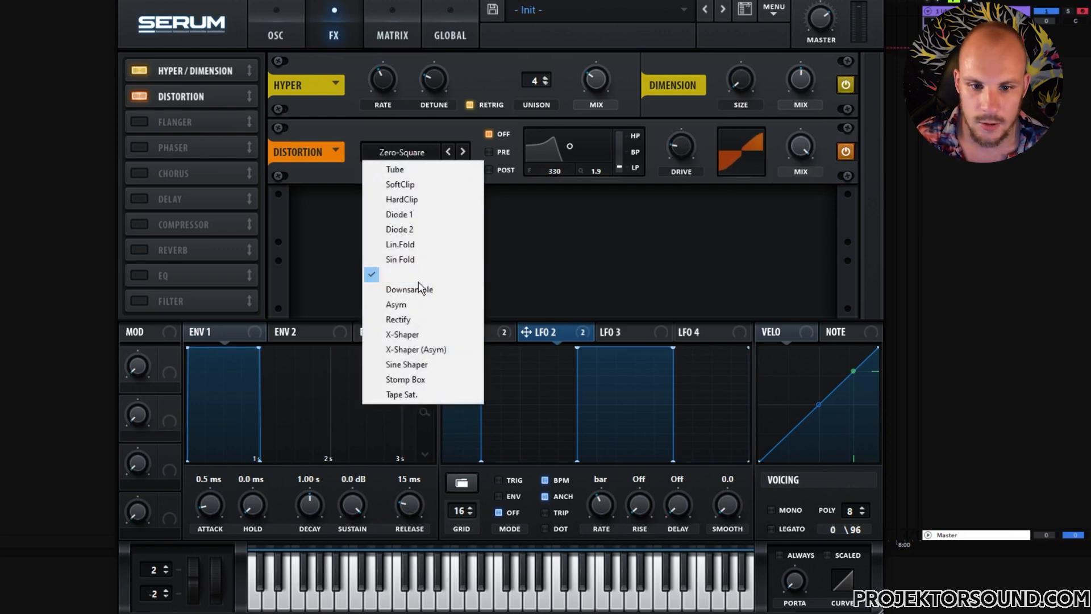
pyautogui.click(411, 302)
pyautogui.moveTo(681, 158); pyautogui.dragTo(701, 130)
pyautogui.moveTo(793, 156); pyautogui.dragTo(784, 186)
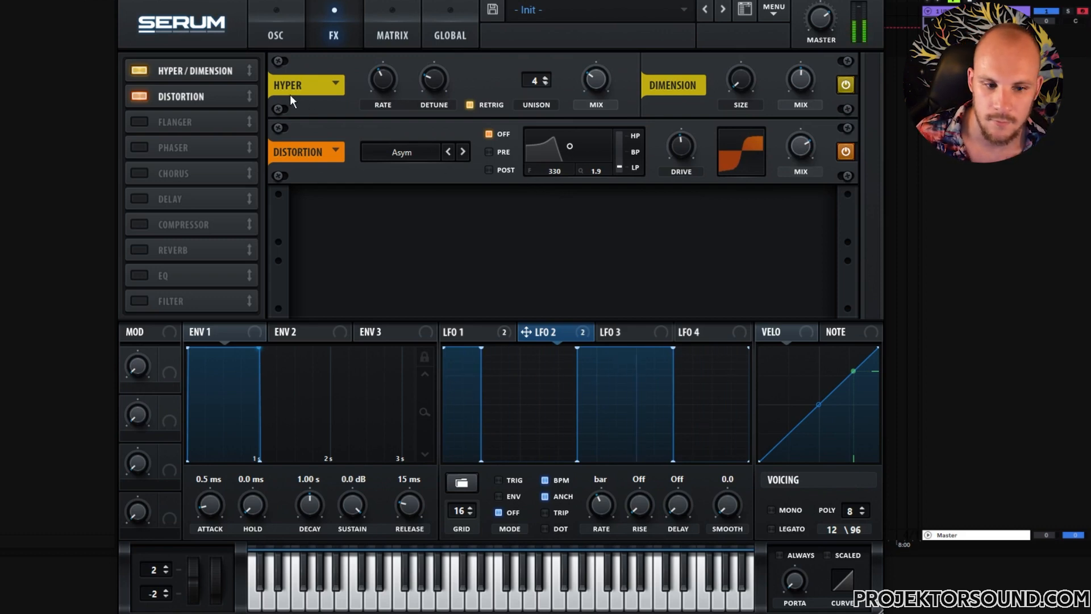
# Set LFO 3's rate to 4 bar, keeping its triangle shape.
pyautogui.click(292, 32)
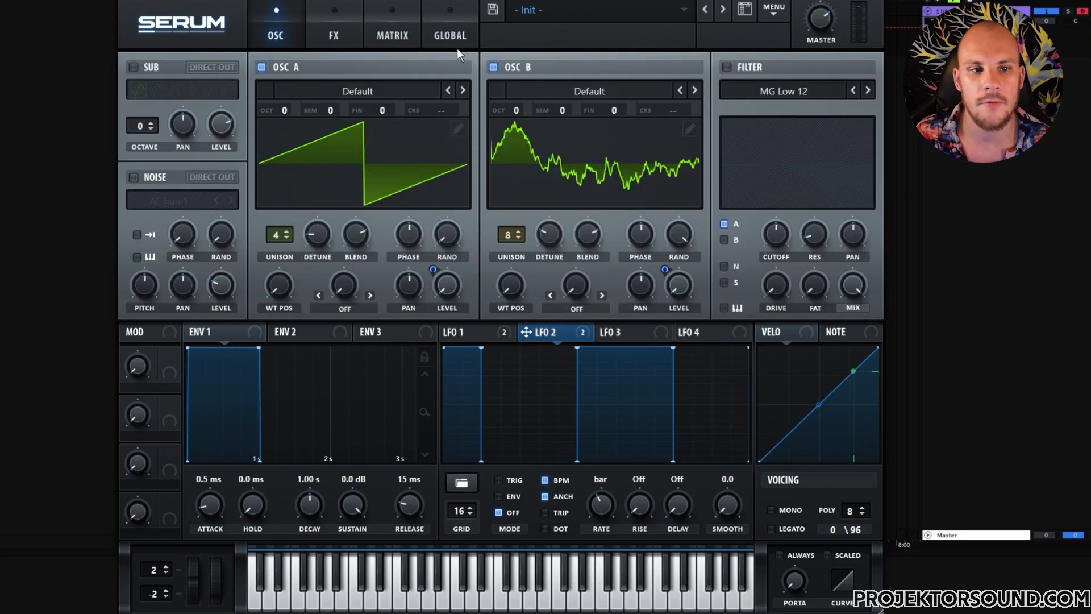
pyautogui.click(626, 334)
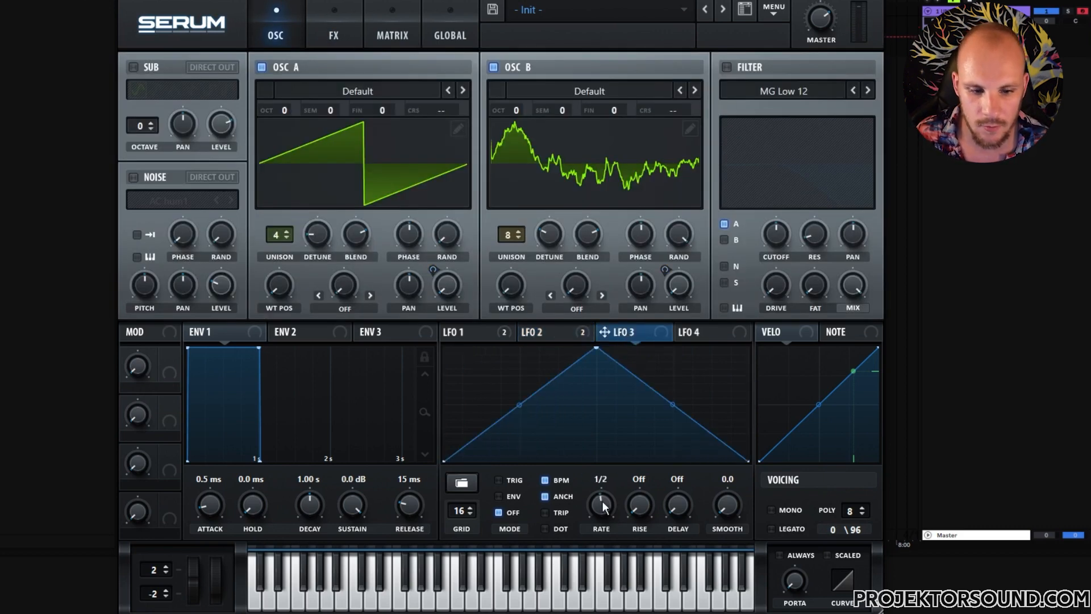
pyautogui.moveTo(600, 517); pyautogui.dragTo(598, 529)
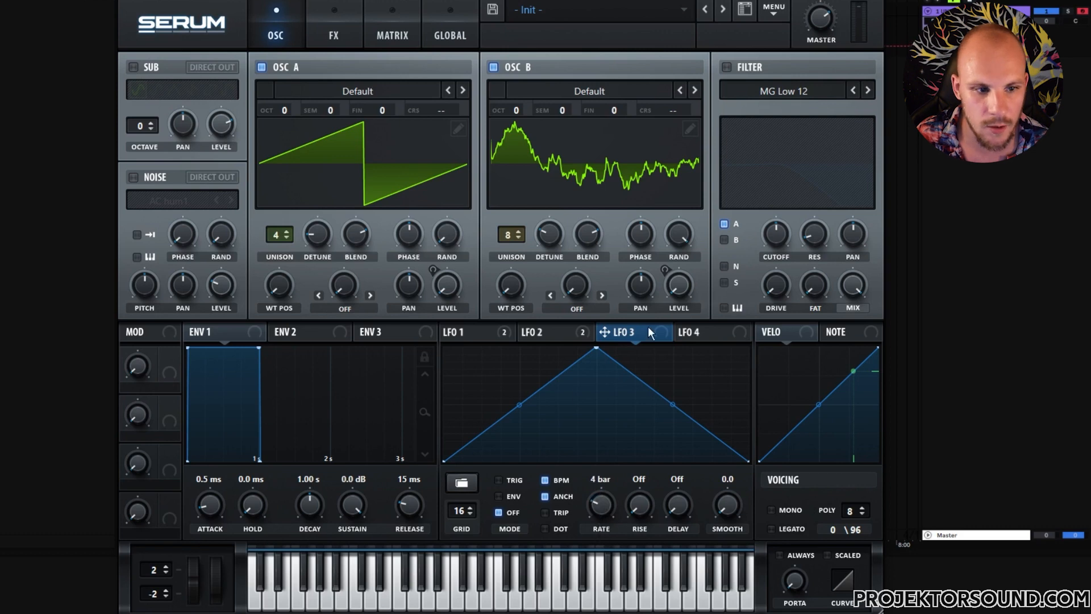
# Enable the filter with the Phs 24+ type, raise its resonance and lower its mix slightly.
pyautogui.click(726, 68)
pyautogui.click(765, 91)
pyautogui.moveTo(771, 113)
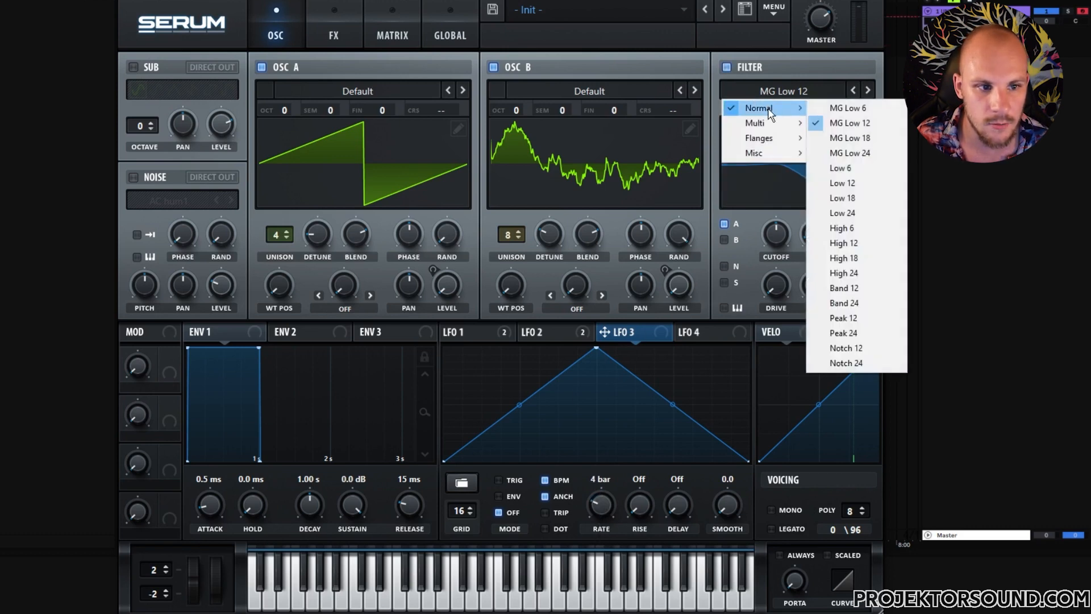
pyautogui.moveTo(772, 138)
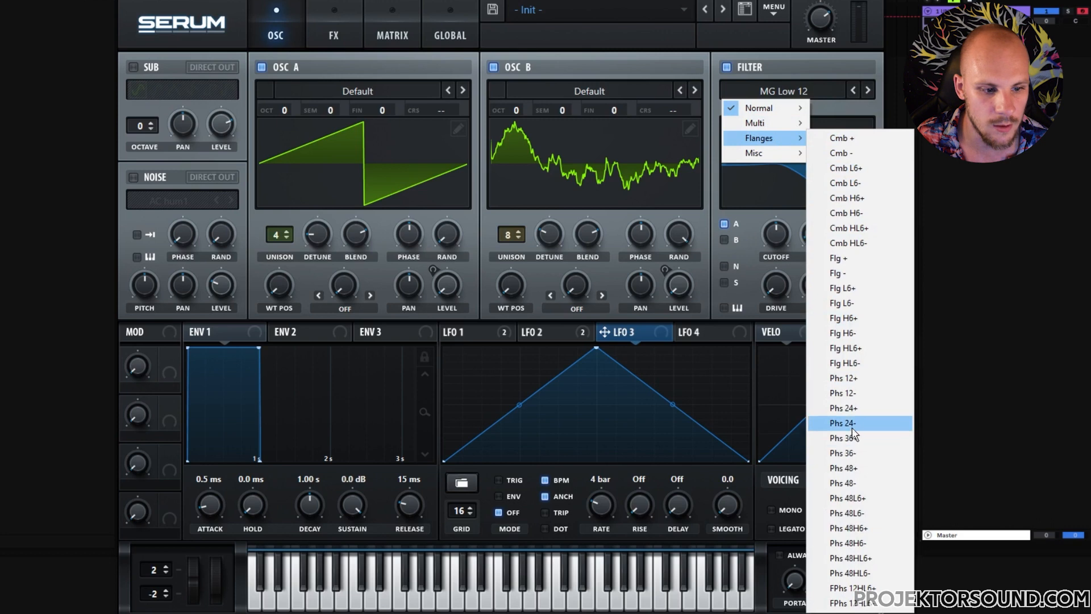
pyautogui.click(852, 407)
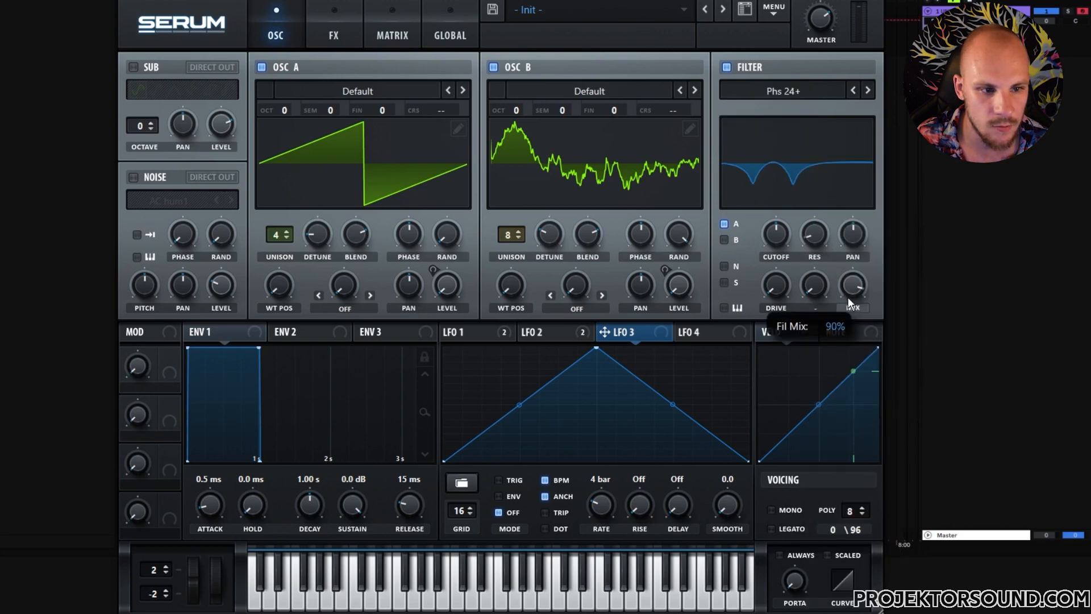
pyautogui.moveTo(809, 244); pyautogui.dragTo(817, 206)
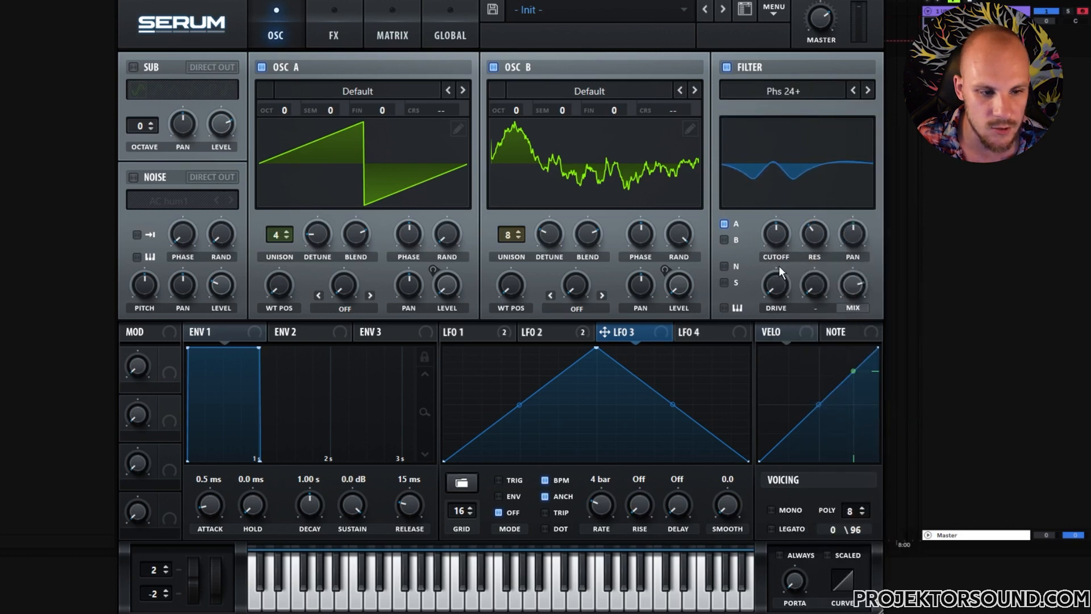
# Modulate the filter cutoff by a small positive amount with LFO 3 and route oscillator B into the filter instead of oscillator A.
pyautogui.moveTo(783, 244)
pyautogui.mouseDown()
pyautogui.moveTo(791, 217)
pyautogui.moveTo(787, 226)
pyautogui.mouseUp()
pyautogui.moveTo(629, 328); pyautogui.dragTo(763, 227)
pyautogui.moveTo(775, 236); pyautogui.dragTo(772, 243)
pyautogui.moveTo(763, 218); pyautogui.dragTo(763, 218)
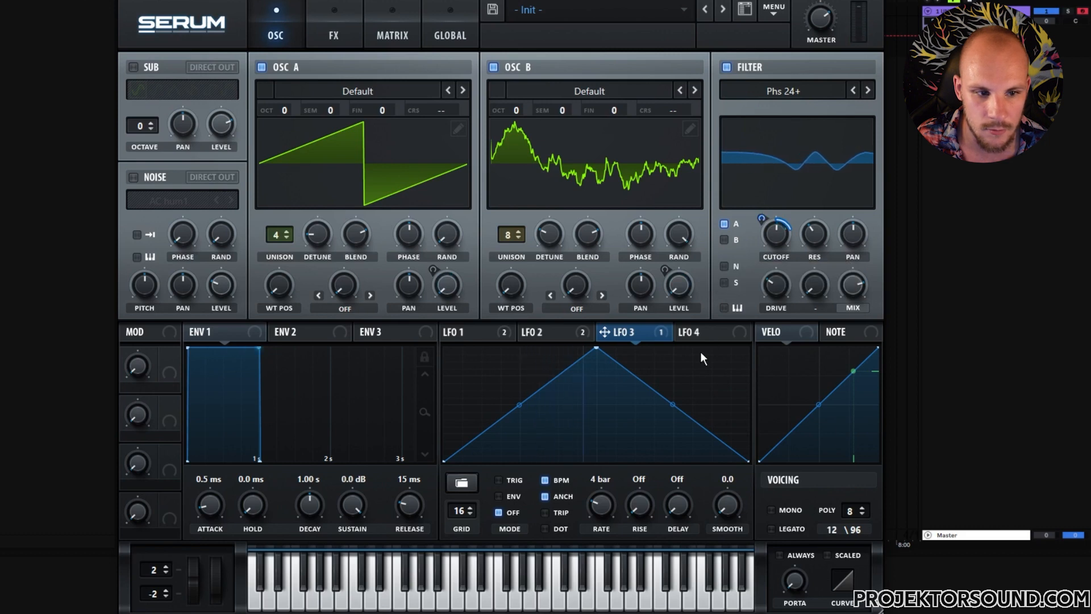
pyautogui.click(726, 240)
pyautogui.click(724, 223)
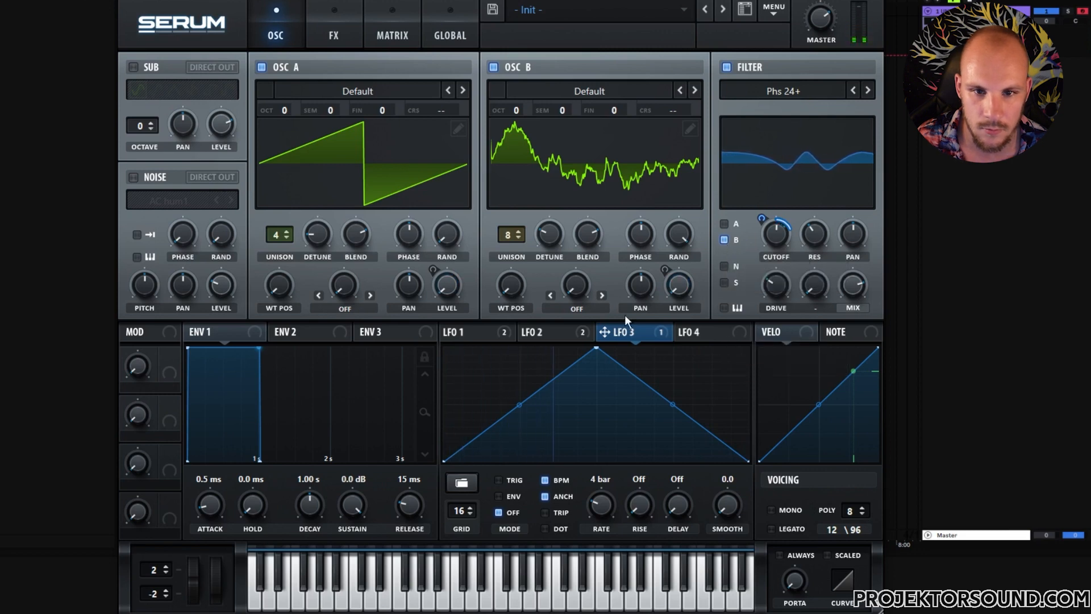
# Raise the distortion drive to about 59% and add a multiband compressor with about 5.6 dB gain and a longer release.
pyautogui.click(333, 36)
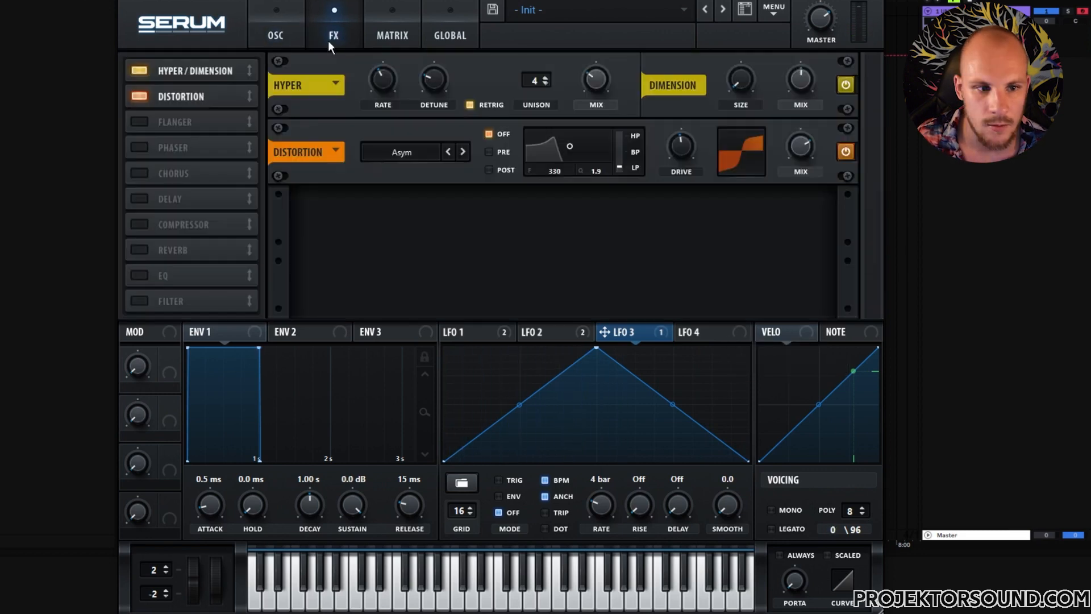
pyautogui.moveTo(708, 146); pyautogui.dragTo(680, 166)
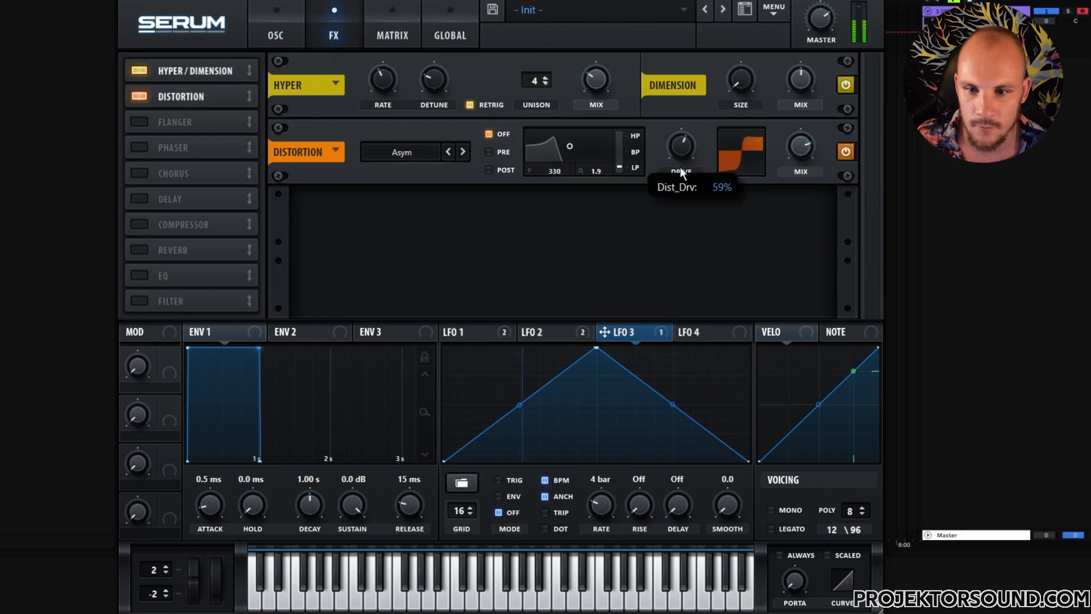
pyautogui.click(132, 224)
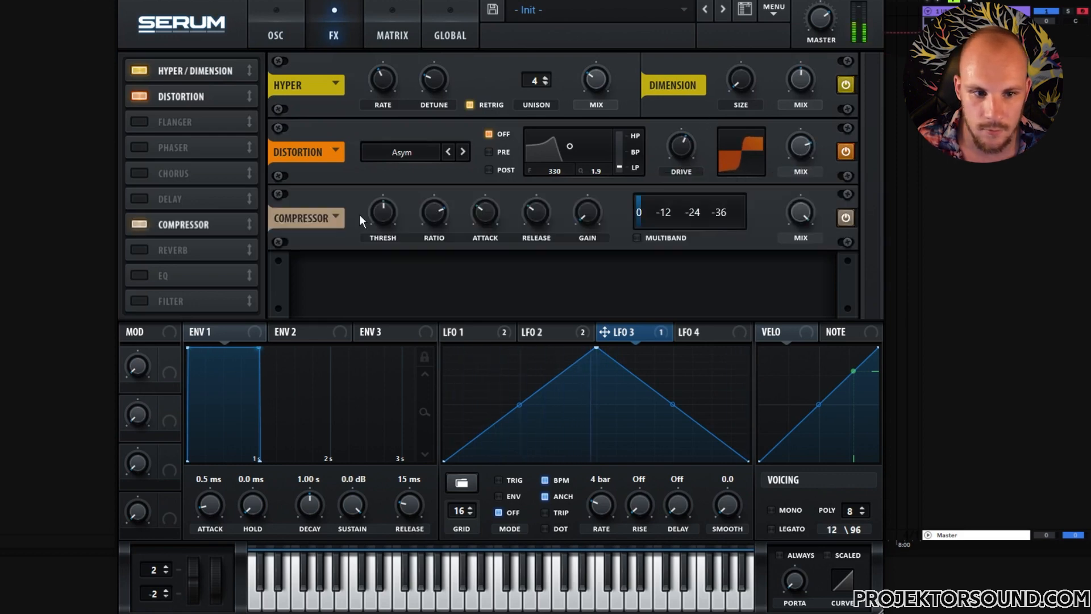
pyautogui.click(641, 239)
pyautogui.moveTo(596, 186); pyautogui.dragTo(591, 191)
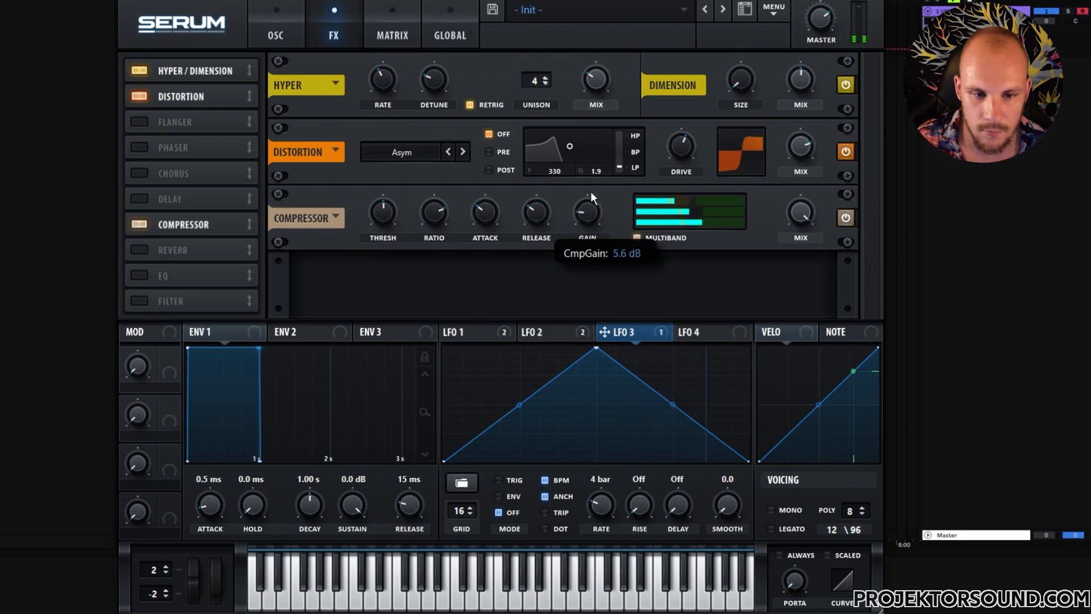
pyautogui.moveTo(533, 210); pyautogui.dragTo(539, 202)
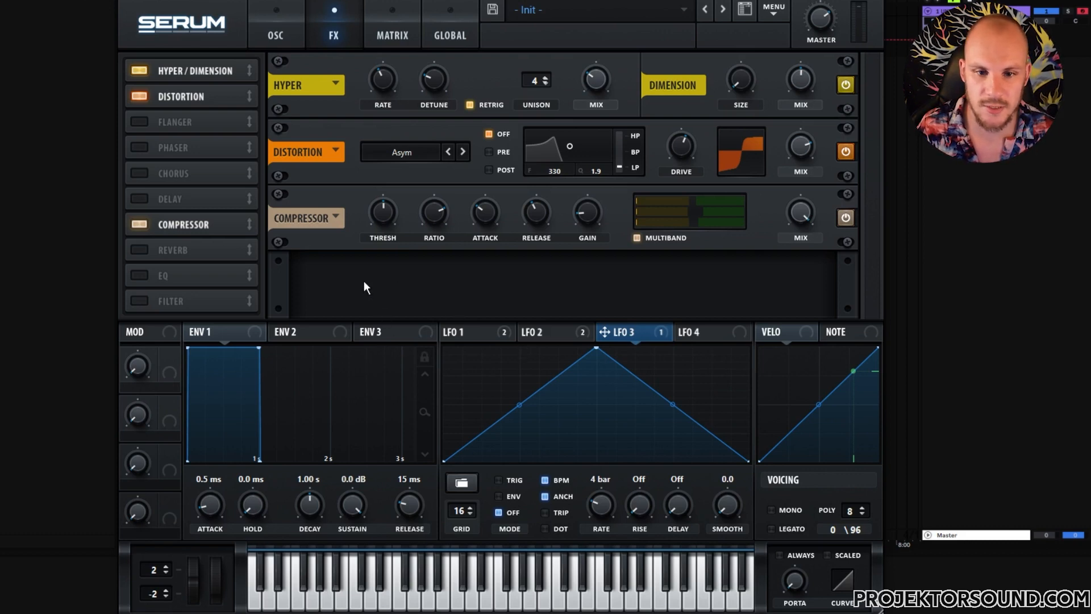
# Add a ping-pong delay after the compressor, raise its feedback and set its filter to about 3386 Hz with Q 4.5.
pyautogui.moveTo(203, 339); pyautogui.dragTo(165, 350)
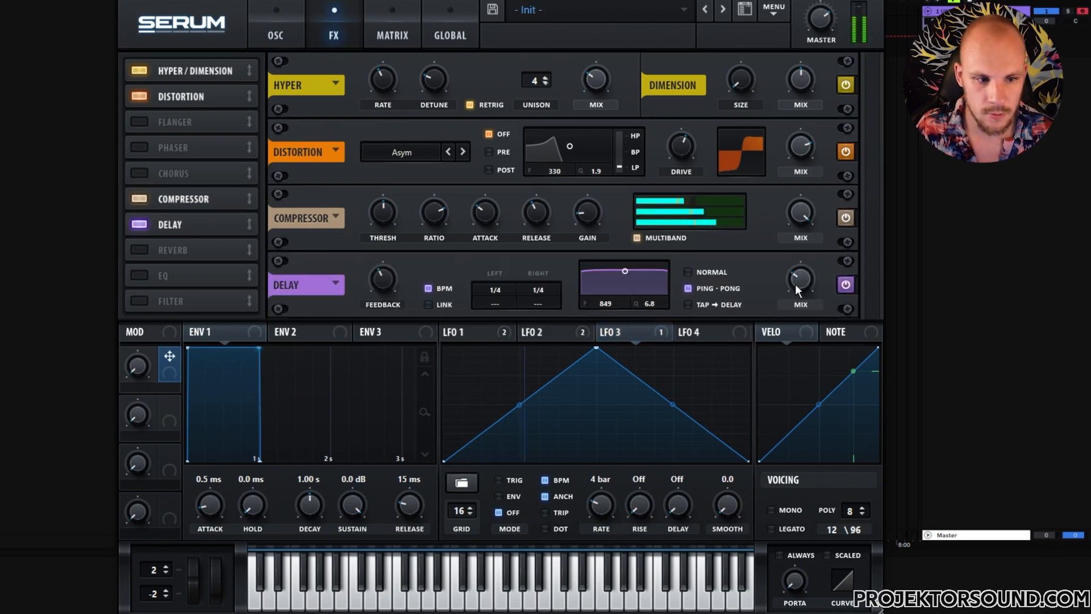
pyautogui.moveTo(396, 280); pyautogui.dragTo(409, 264)
pyautogui.moveTo(629, 268); pyautogui.dragTo(645, 280)
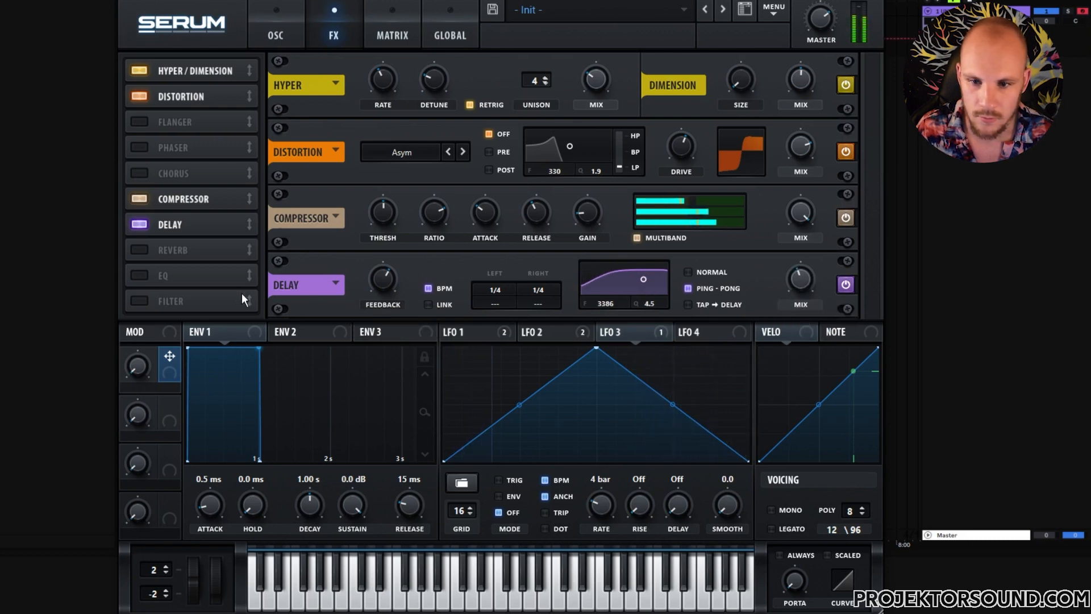
# Enable the EQ with a low cut on its low band and a reduced Q, and turn off Retrig in Hyper.
pyautogui.click(187, 276)
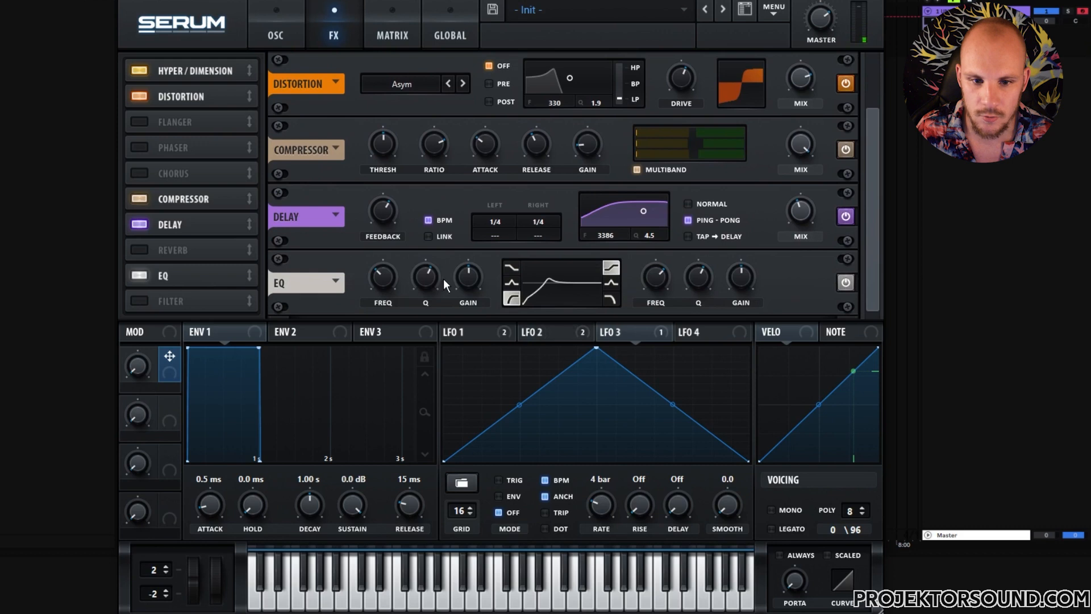
pyautogui.moveTo(426, 280); pyautogui.dragTo(378, 273)
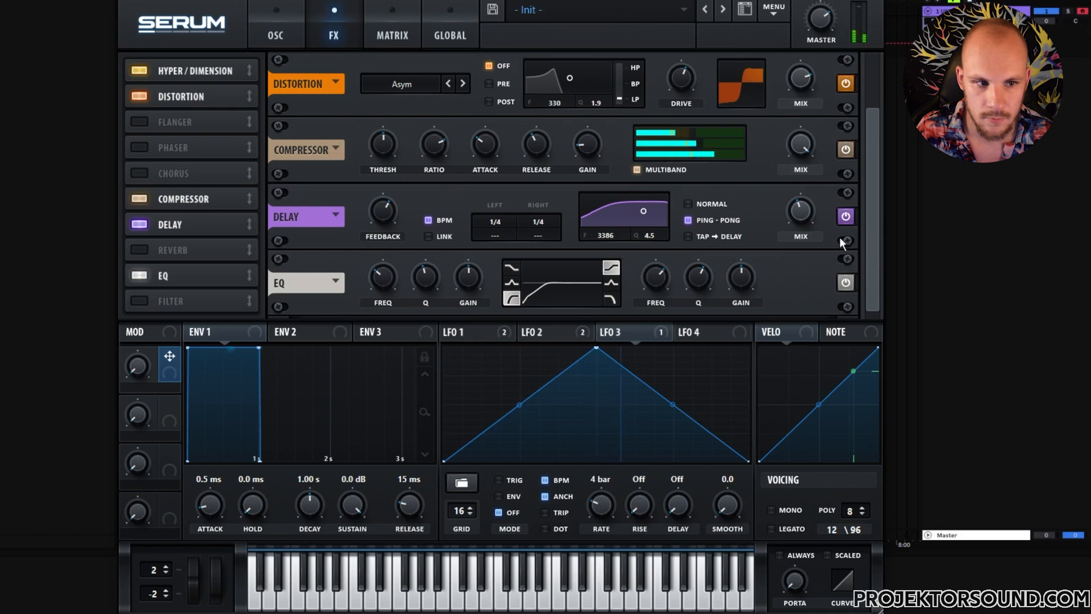
pyautogui.scroll(2, 879, 210)
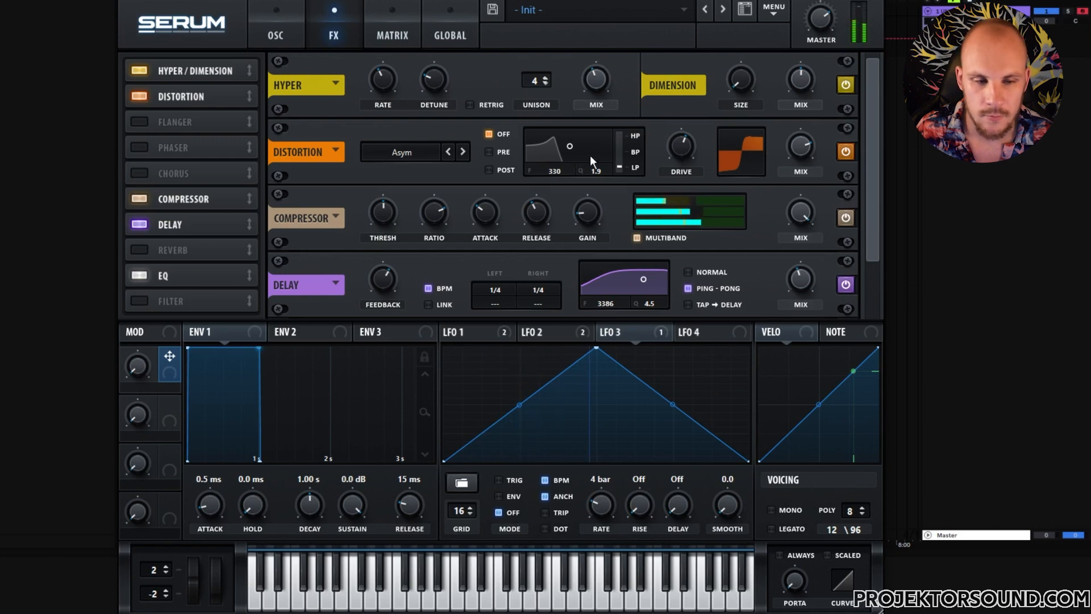
pyautogui.scroll(-2, 867, 257)
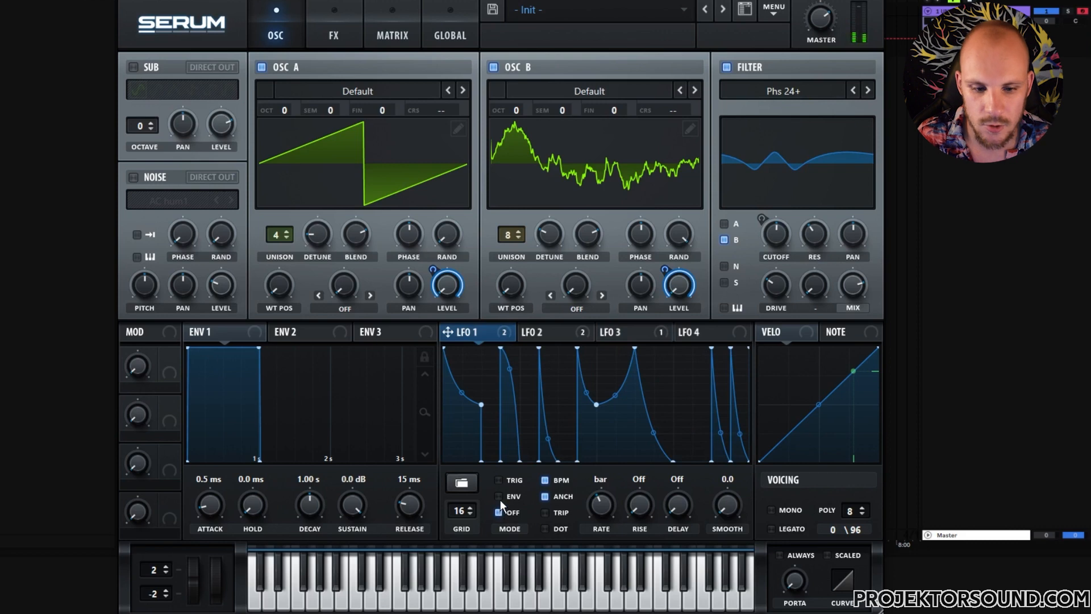
# Switch LFOs 1, 2 and 3 to Trig mode and play the patch.
pyautogui.click(538, 335)
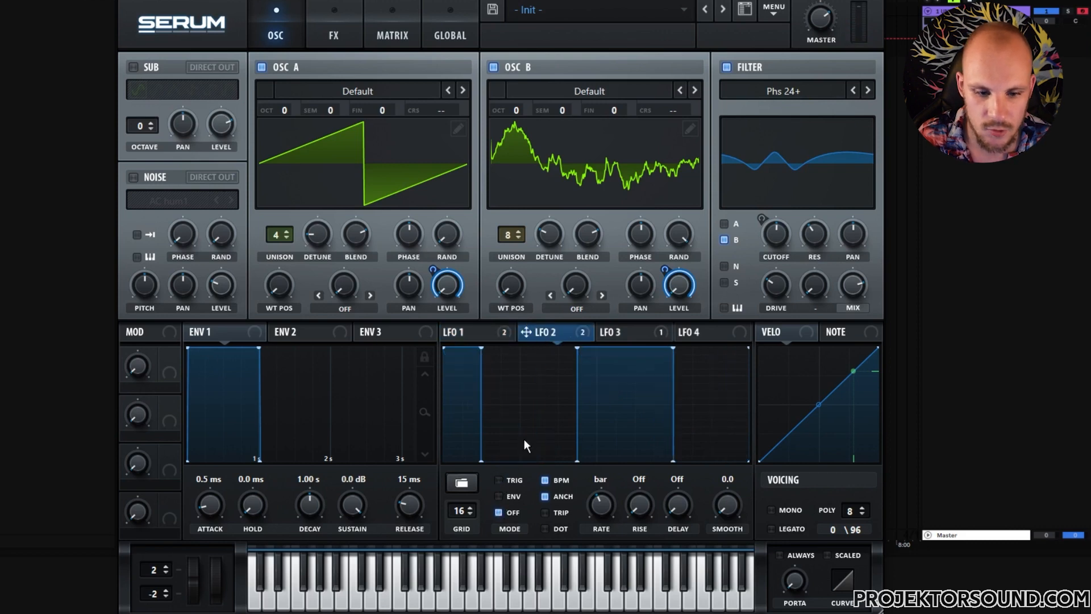
pyautogui.click(616, 333)
pyautogui.click(500, 479)
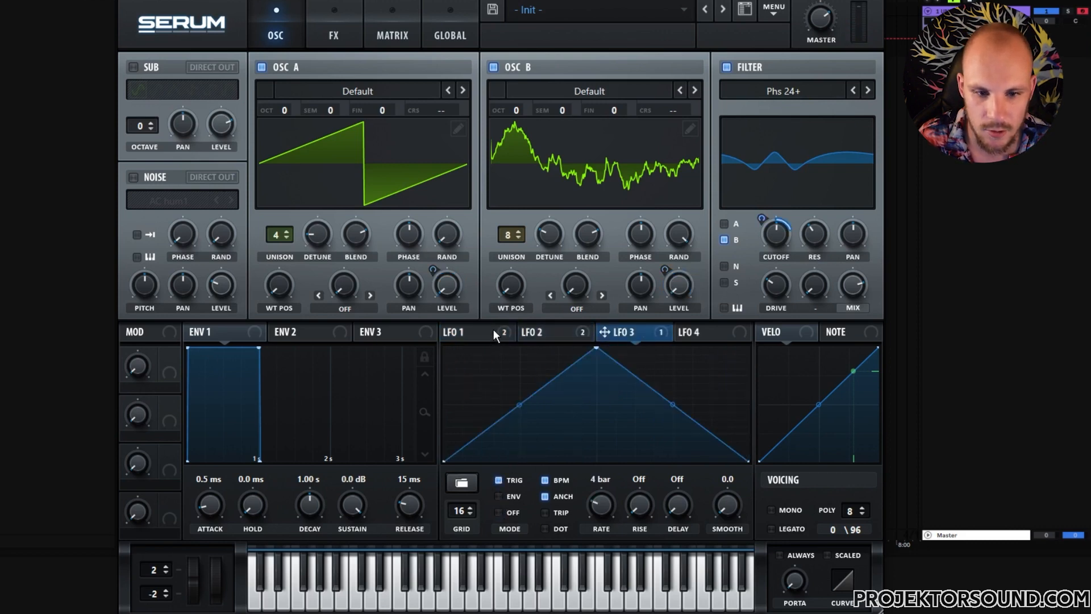
pyautogui.click(492, 331)
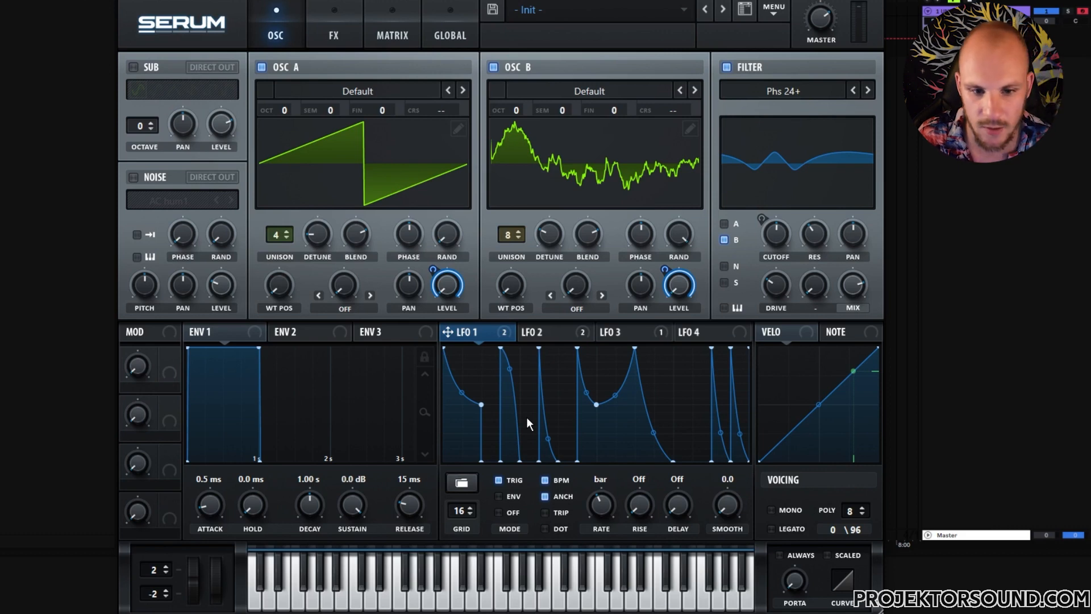
pyautogui.press('space')
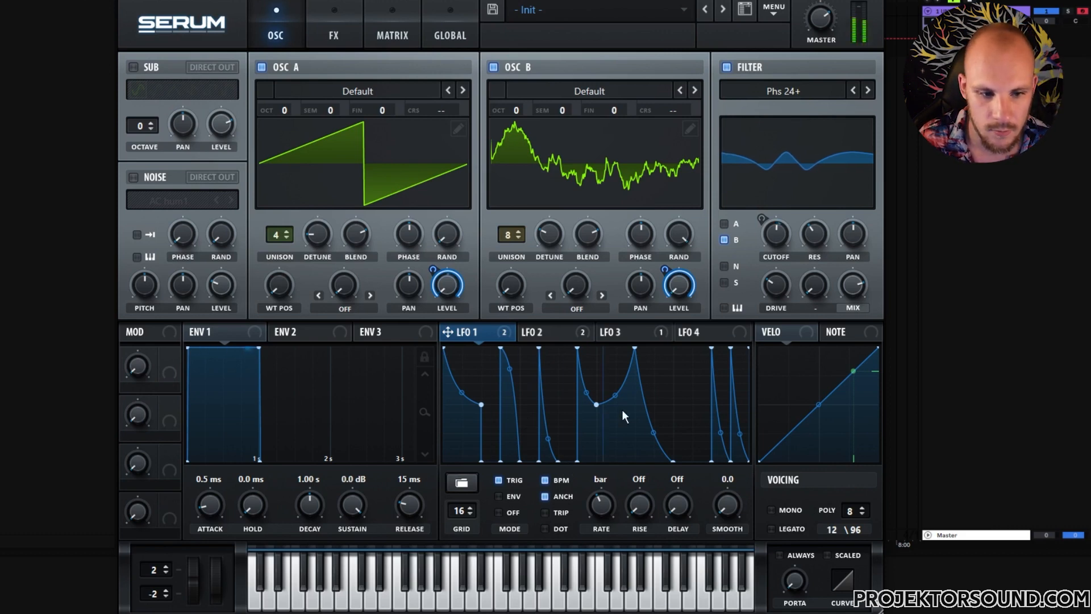
# Set LFO 4 to a one-bar rate in Trig mode and shape it into two narrow spikes, at the start and mid-cycle.
pyautogui.click(704, 334)
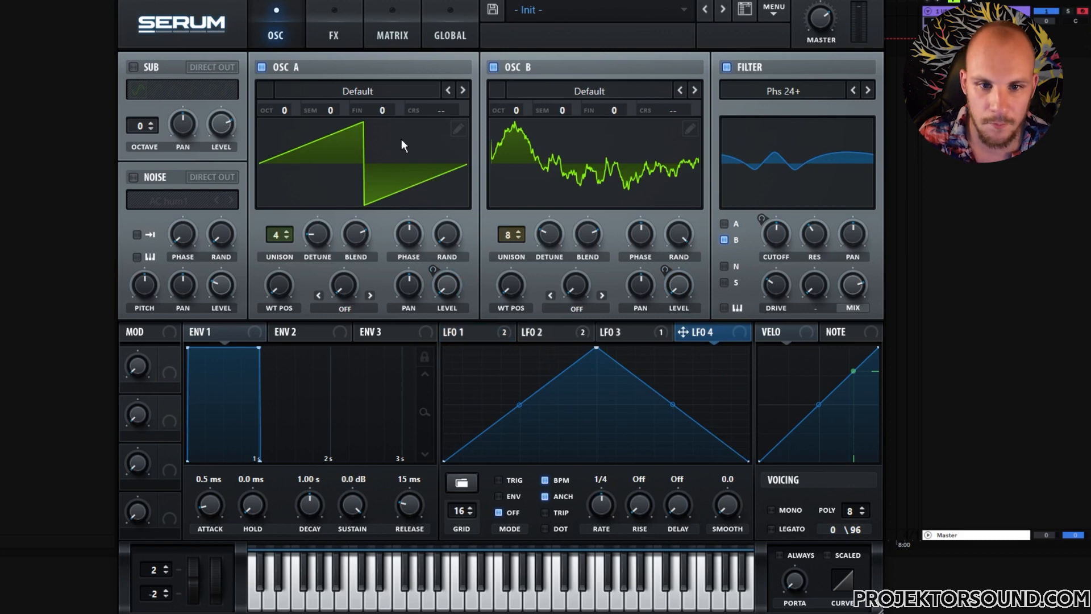
pyautogui.moveTo(597, 510); pyautogui.dragTo(595, 522)
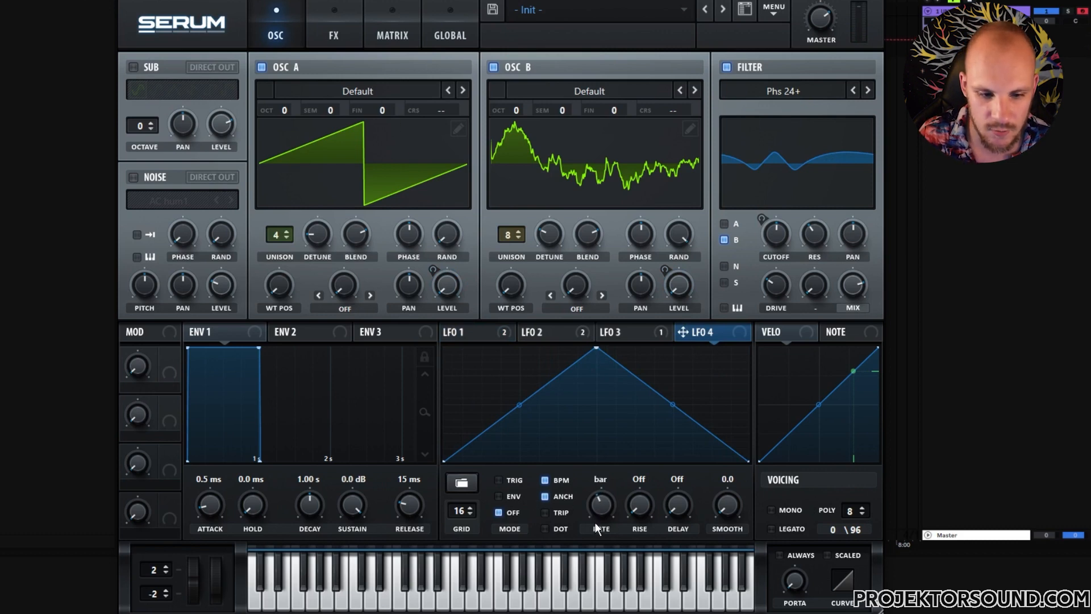
pyautogui.moveTo(596, 350); pyautogui.dragTo(601, 471)
# Assign LFO 4 to oscillator A's coarse pitch and slightly raise the mid-cycle dip point in LFO 1.
pyautogui.moveTo(683, 332); pyautogui.dragTo(463, 109)
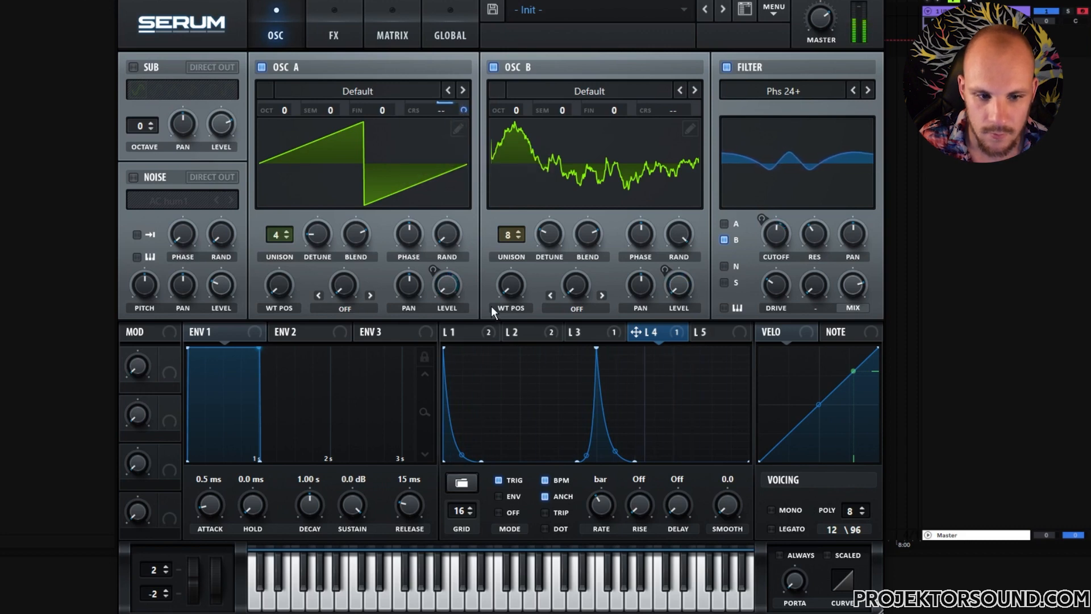
pyautogui.click(471, 331)
pyautogui.moveTo(597, 409); pyautogui.dragTo(598, 395)
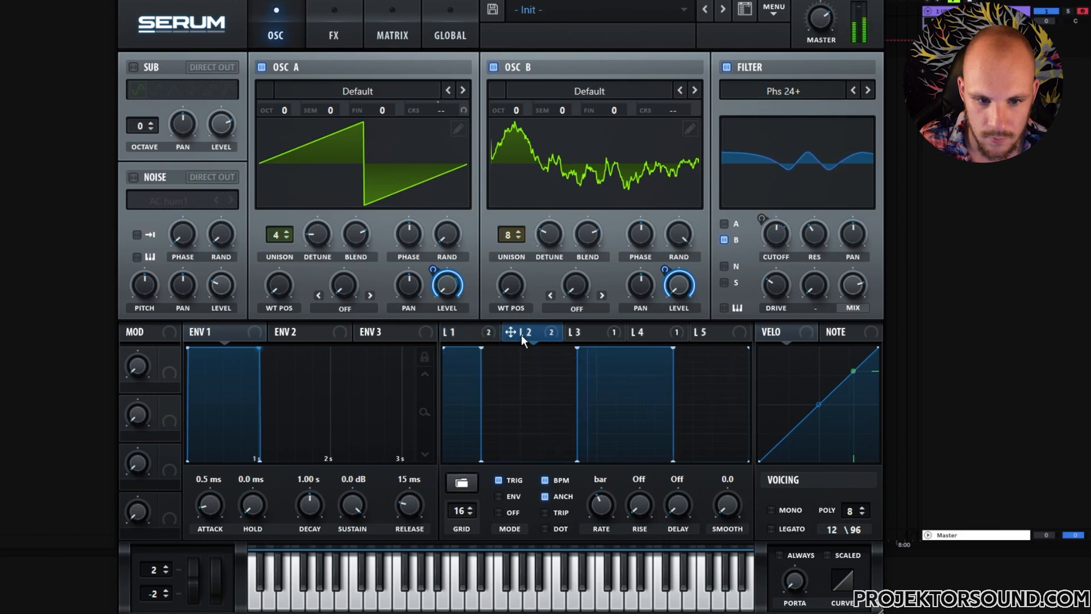
# Set Macro 2 as the aux source for the LFO 4 coarse pitch modulation and rename that macro "Pitching".
pyautogui.click(676, 331)
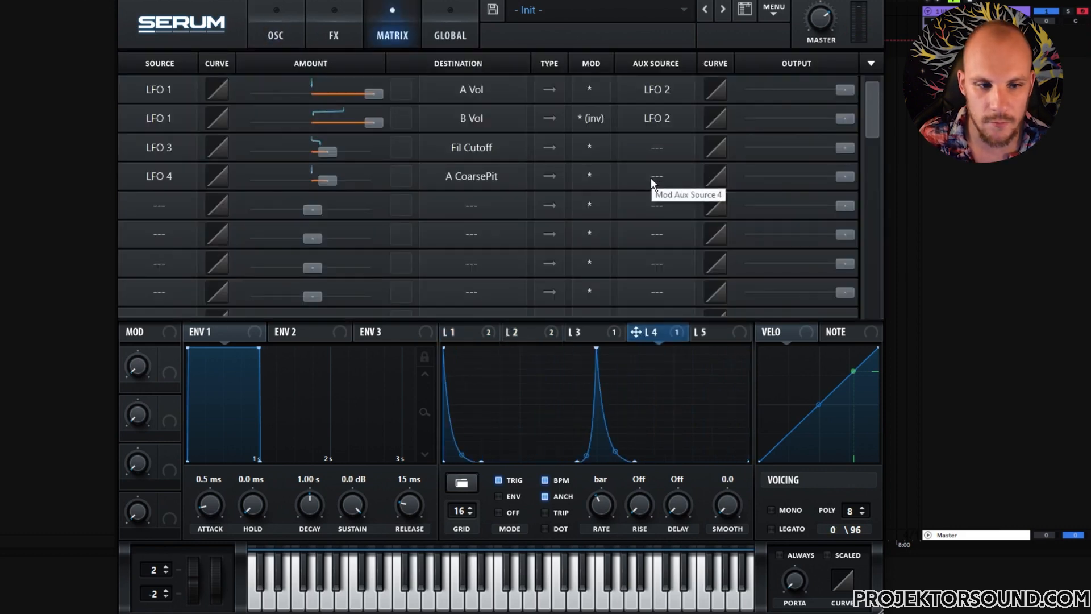
pyautogui.click(652, 176)
pyautogui.click(671, 533)
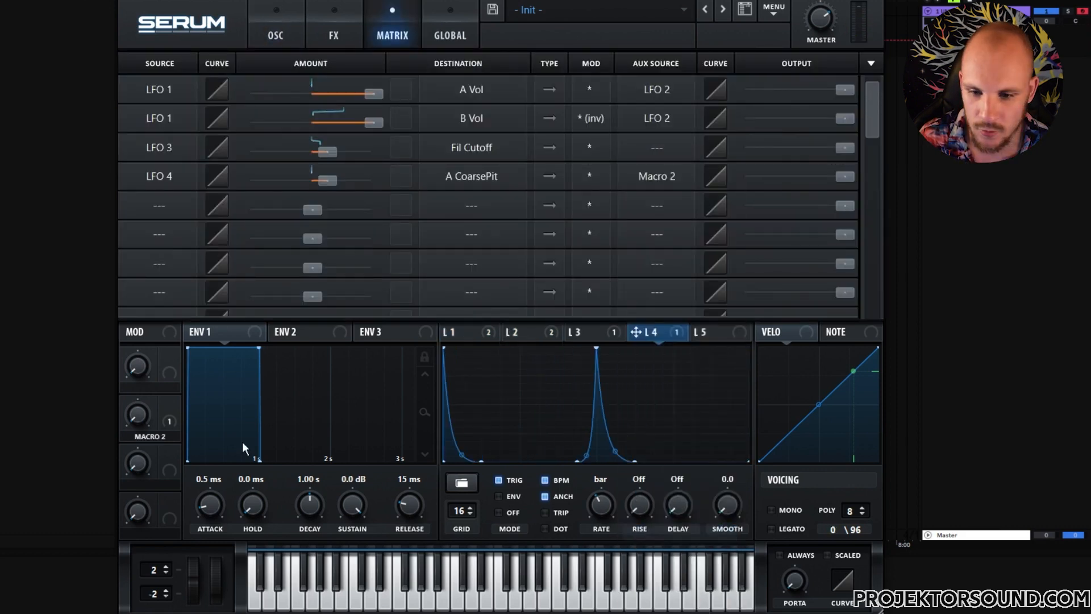
pyautogui.doubleClick(161, 439)
pyautogui.write('Pitching')
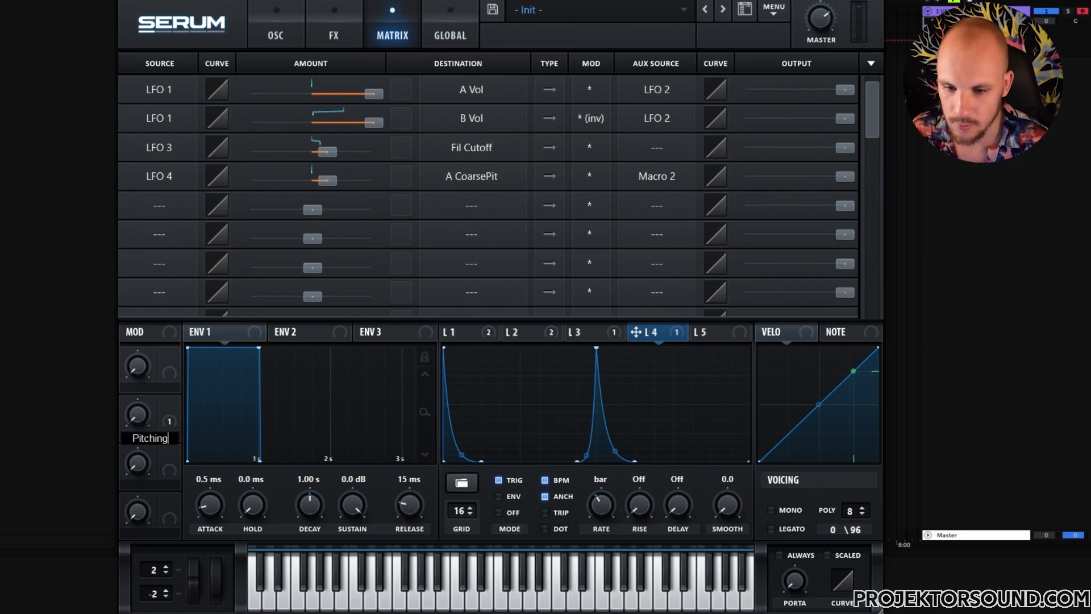
# Enable the sub oscillator at octave 1 and set the warp mode of oscillators A and B to FM from the sub oscillator.
pyautogui.press('Return')
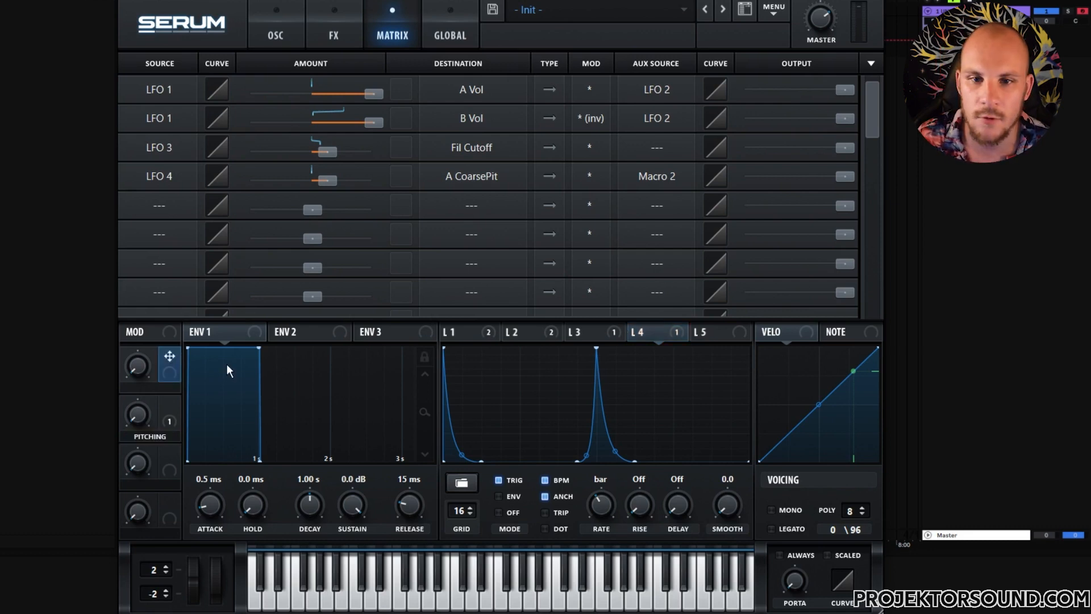
pyautogui.click(276, 35)
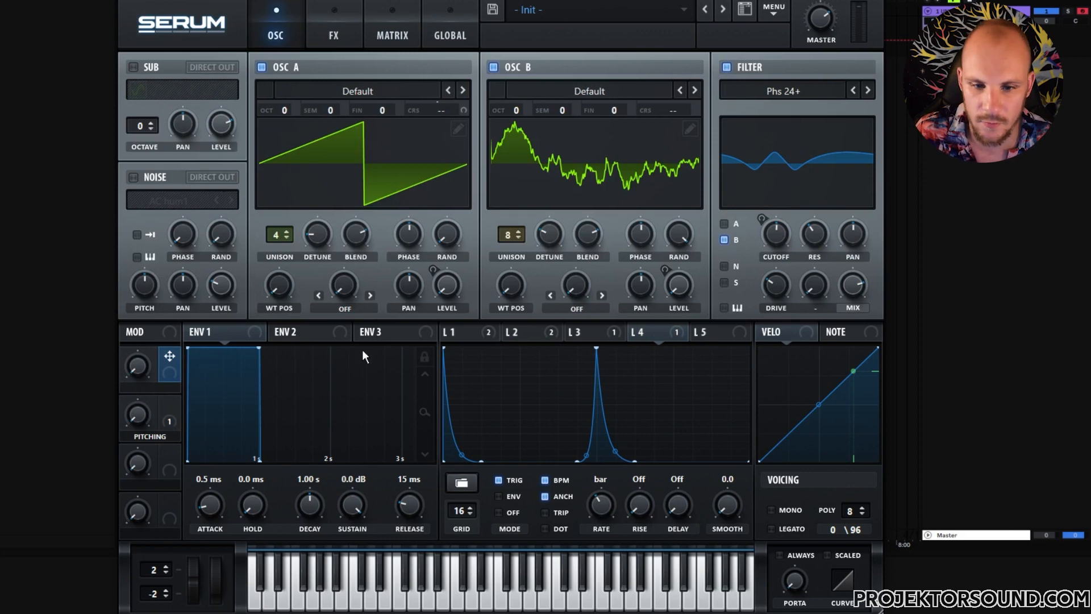
pyautogui.click(133, 67)
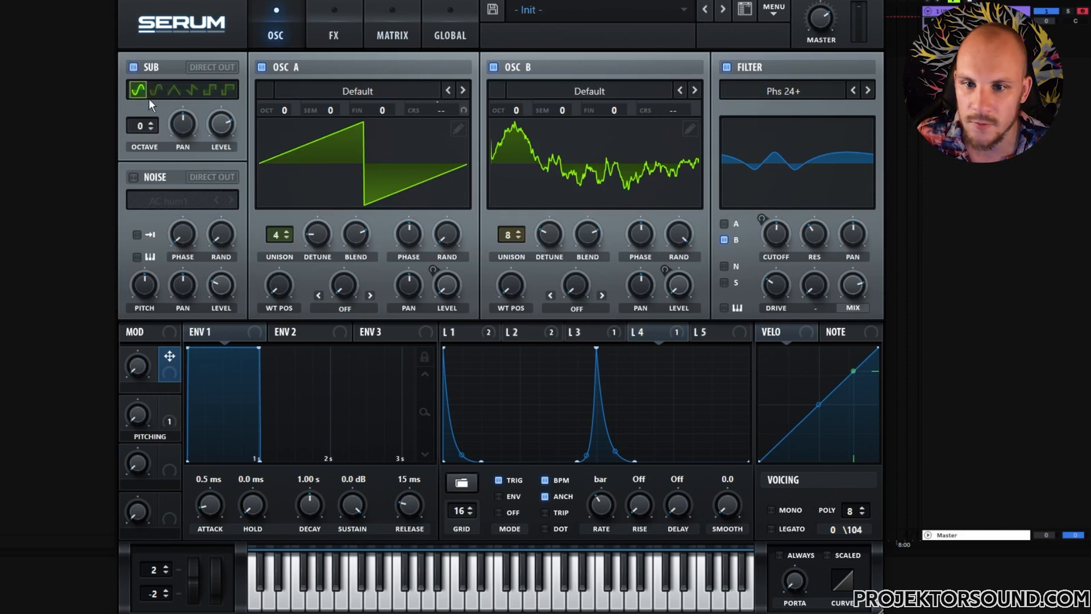
pyautogui.click(149, 122)
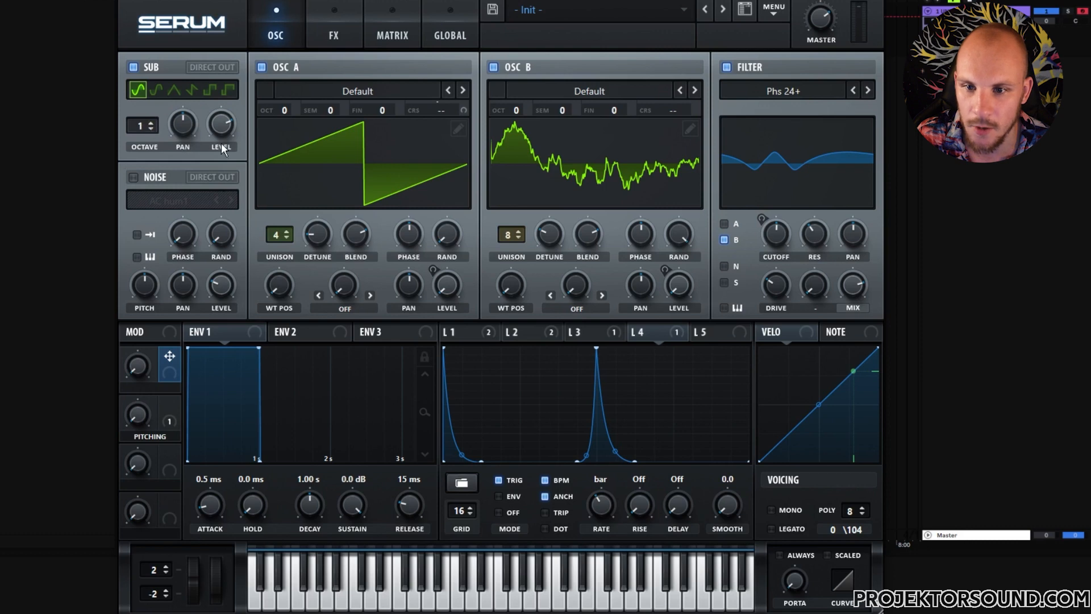
pyautogui.click(359, 309)
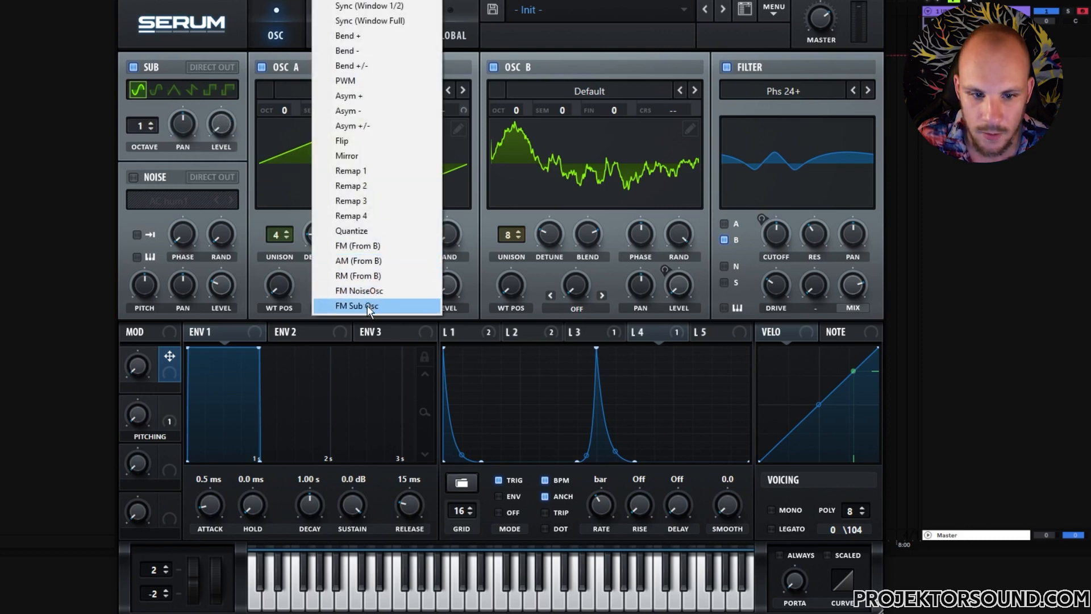
pyautogui.click(367, 305)
pyautogui.click(578, 311)
pyautogui.click(585, 302)
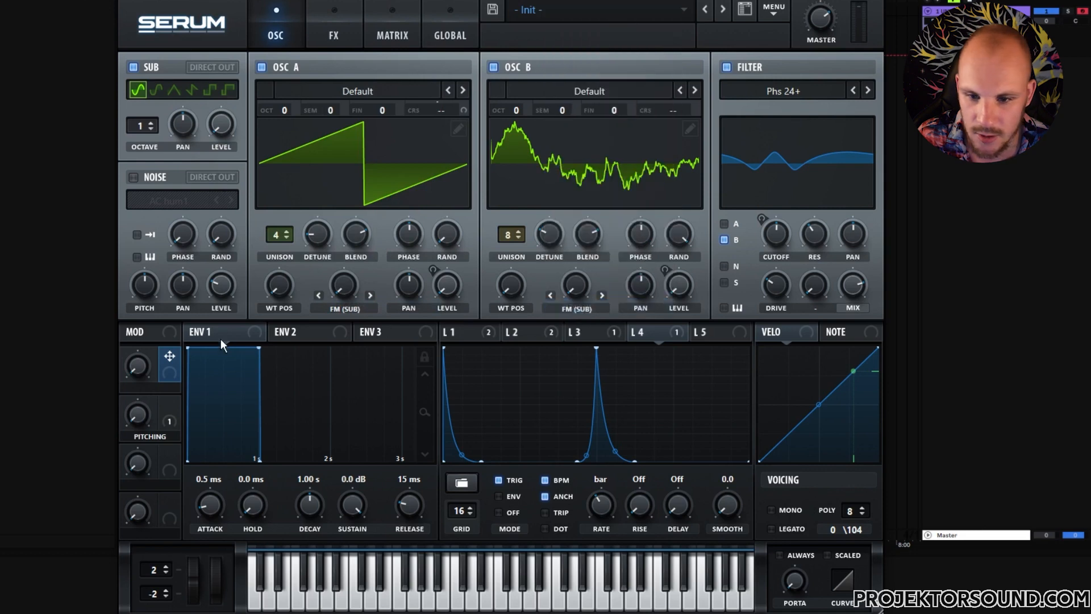
# Assign Macro 1 to the FM warp amounts of oscillators A and B and rename the macro "Tonality".
pyautogui.moveTo(172, 356); pyautogui.dragTo(344, 293)
pyautogui.moveTo(330, 271); pyautogui.dragTo(322, 311)
pyautogui.moveTo(574, 285); pyautogui.dragTo(558, 312)
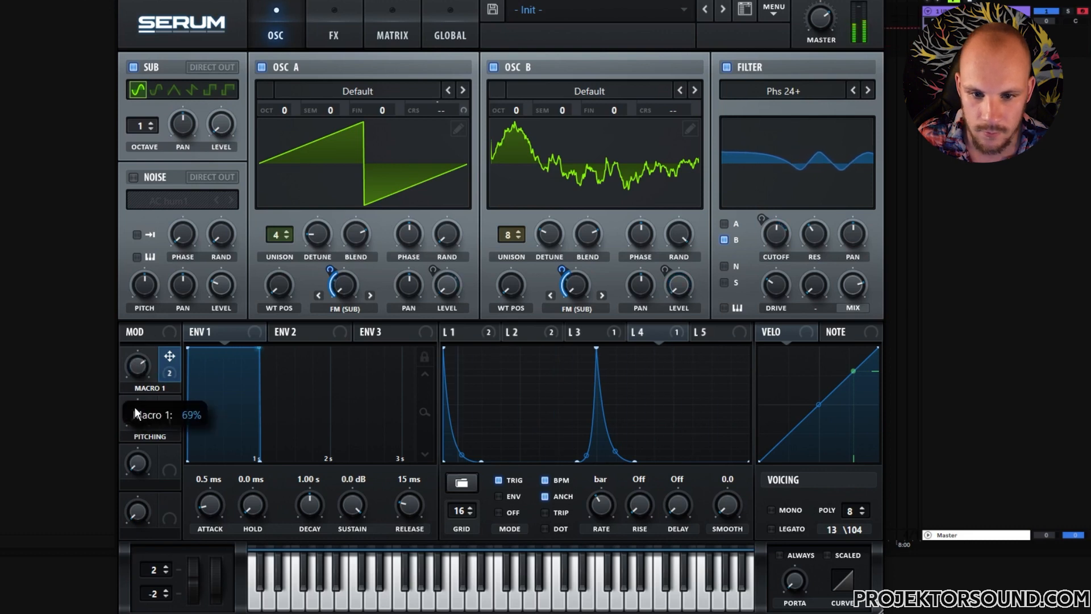
pyautogui.moveTo(141, 392); pyautogui.dragTo(135, 499)
pyautogui.doubleClick(149, 387)
pyautogui.write('Tonality')
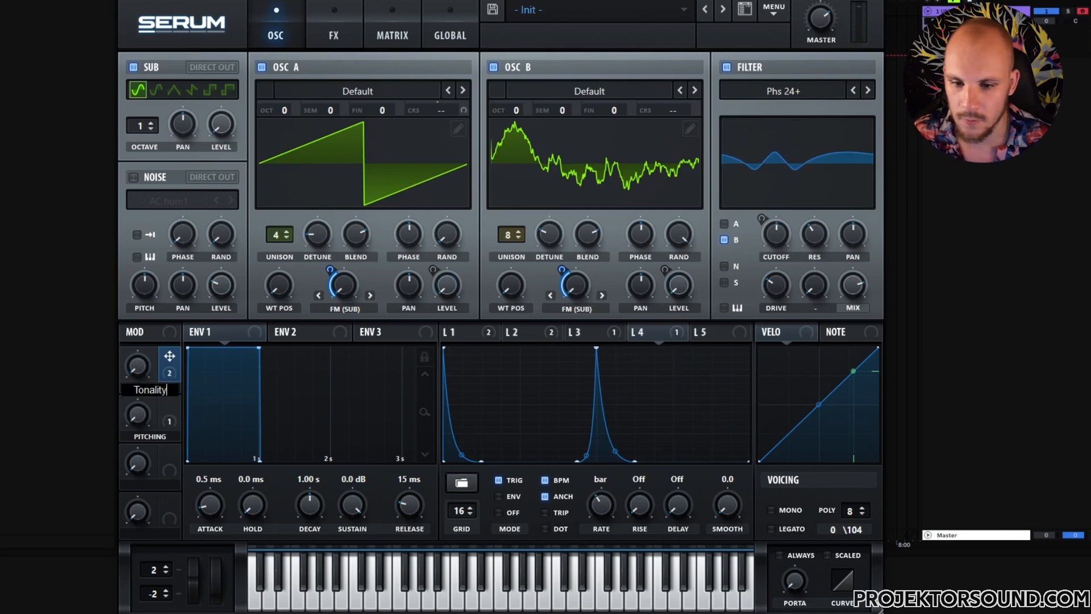
pyautogui.press('Return')
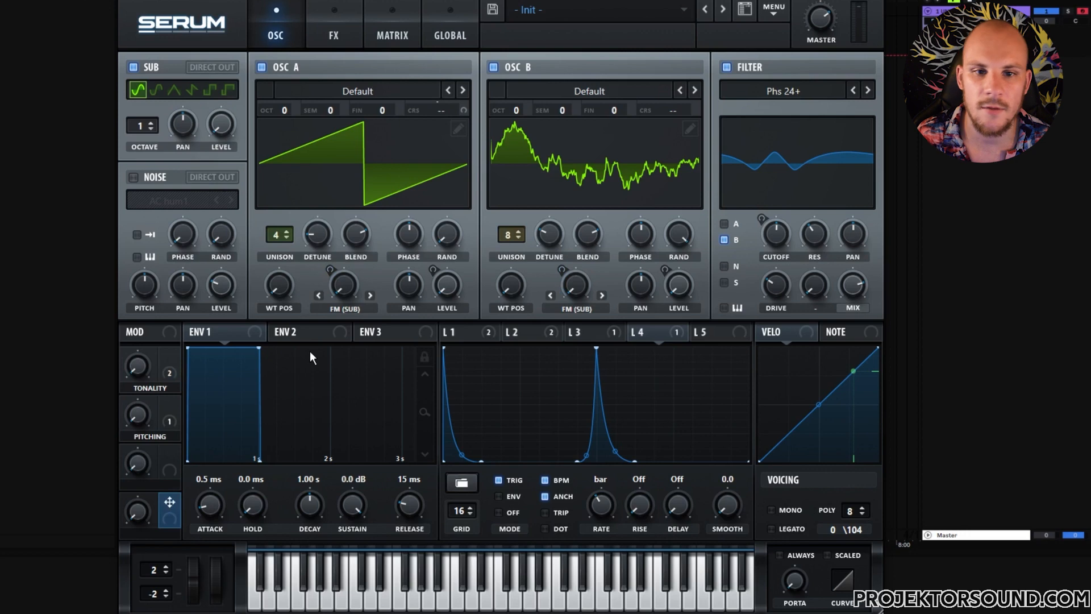
# Enable the Hall reverb, then turn its mix down to 0% and the delay mix fully down.
pyautogui.click(334, 34)
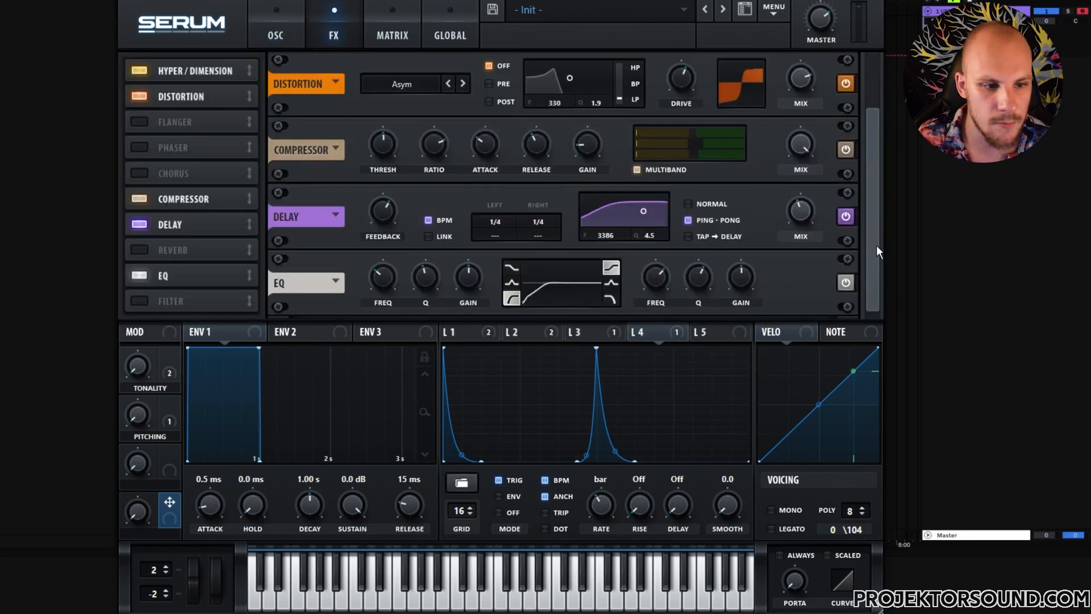
pyautogui.click(138, 250)
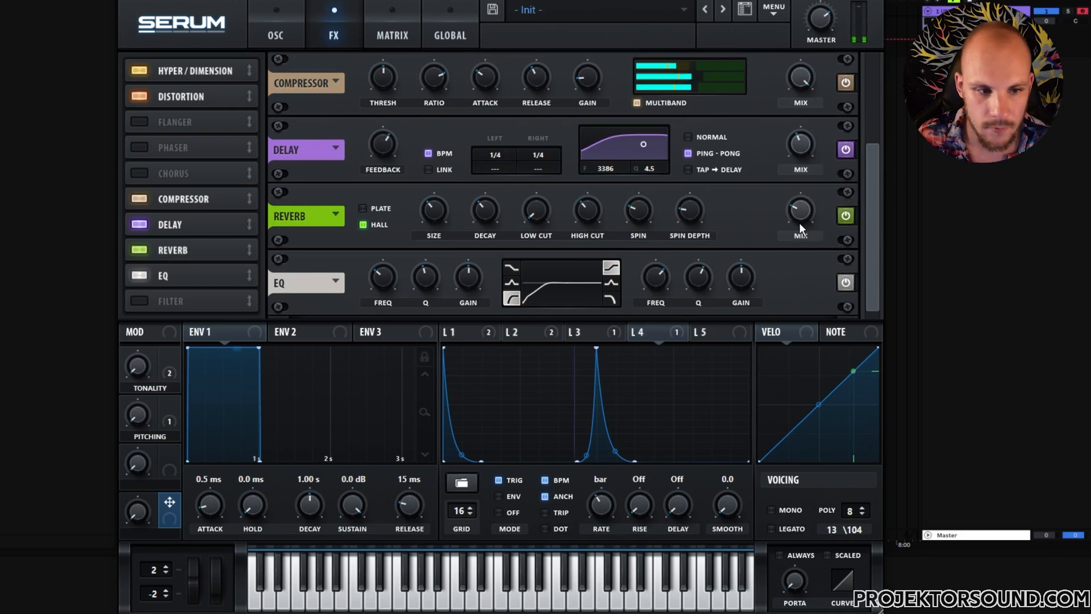
pyautogui.moveTo(804, 210); pyautogui.dragTo(811, 205)
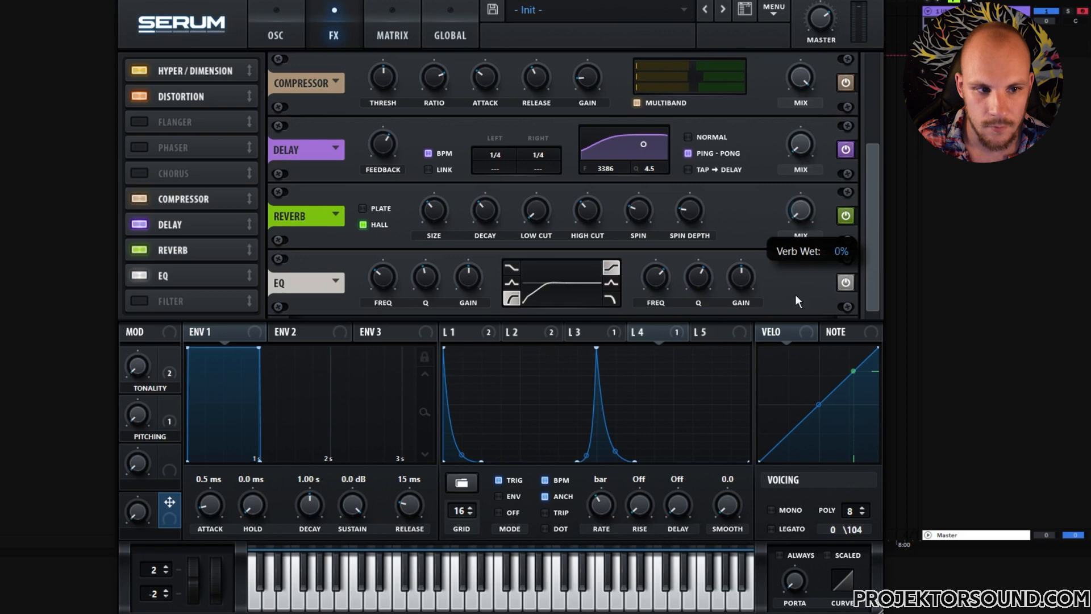
# Assign Macro 4 to the reverb mix and to the delay mix with an amount of 38, and rename the macro "Ambience".
pyautogui.moveTo(169, 504); pyautogui.dragTo(791, 200)
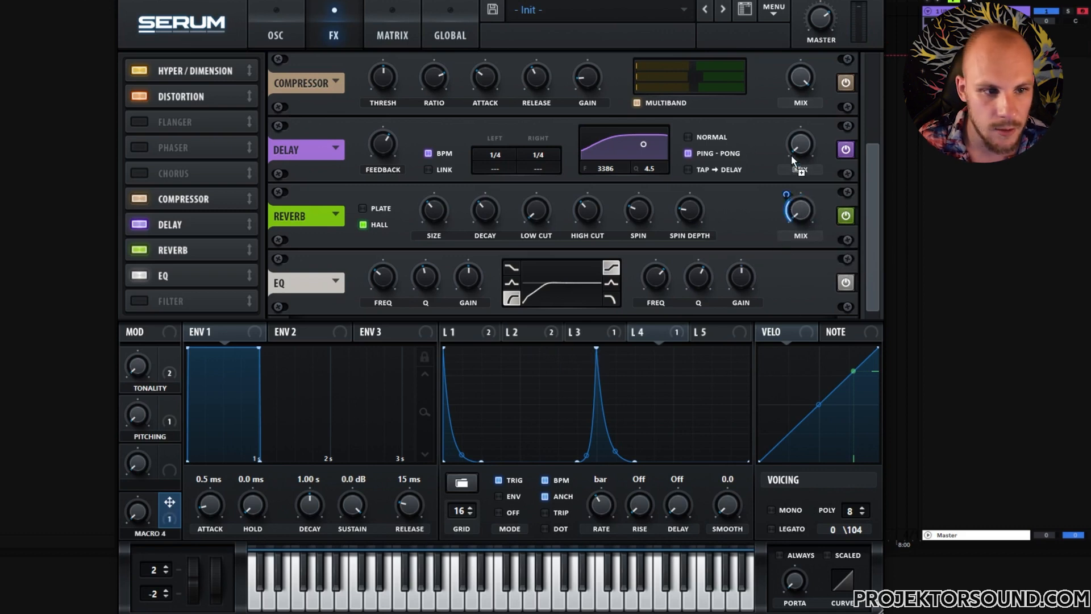
pyautogui.moveTo(787, 135); pyautogui.dragTo(776, 170)
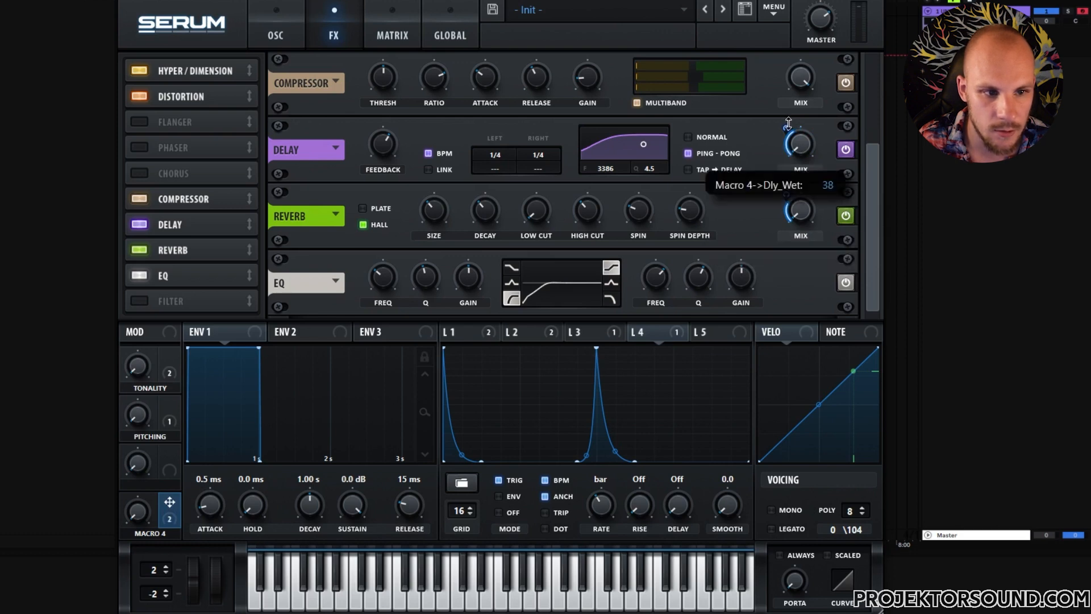
pyautogui.write('Ambience')
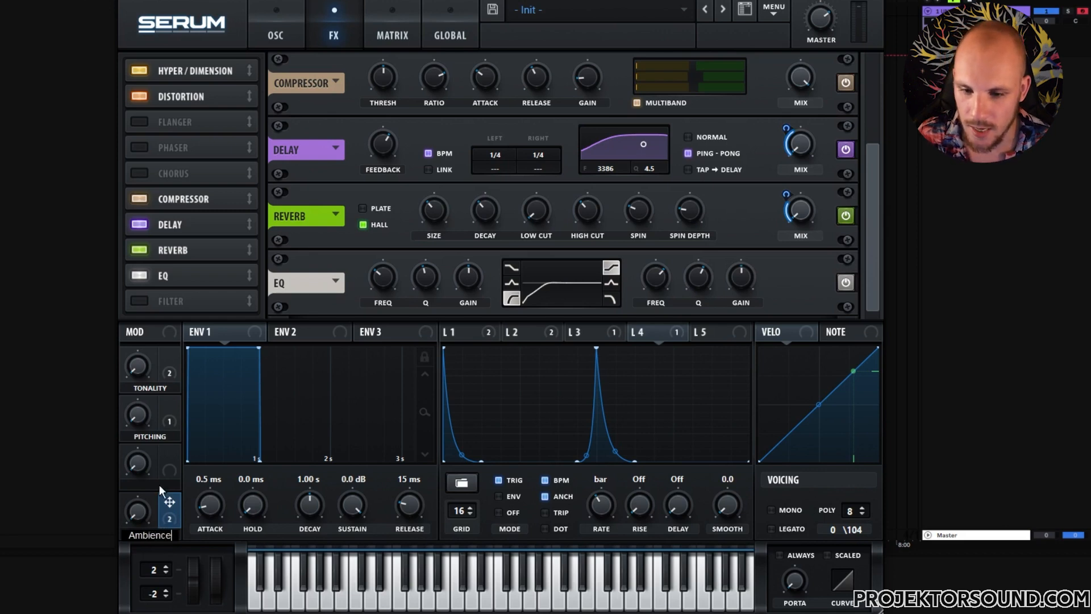
pyautogui.press('Return')
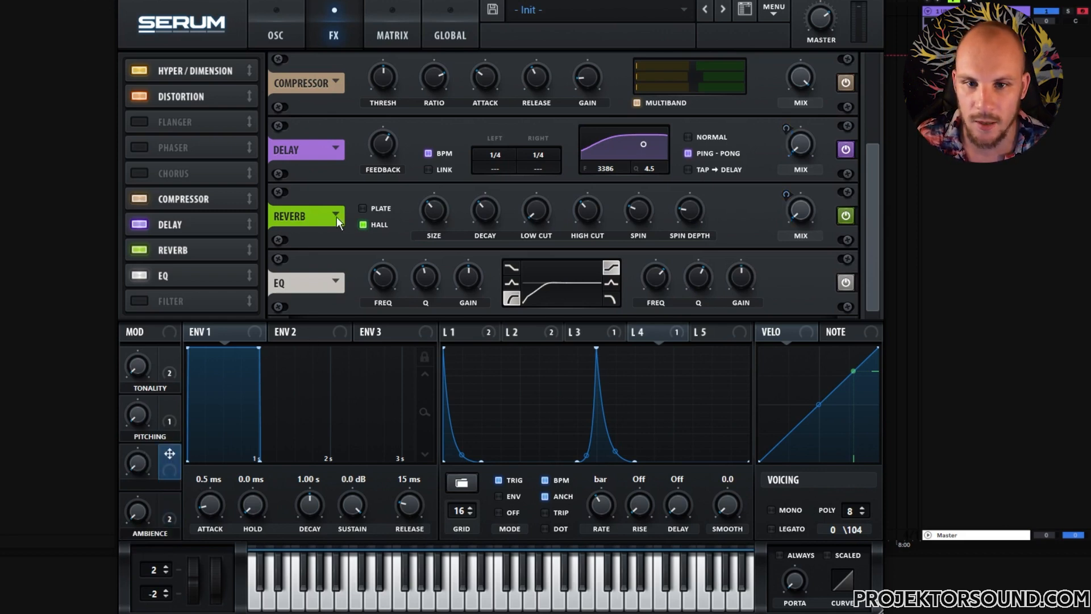
# Set the pitch bend range to 12 semitones up and -12 semitones down.
pyautogui.click(274, 35)
pyautogui.doubleClick(153, 571)
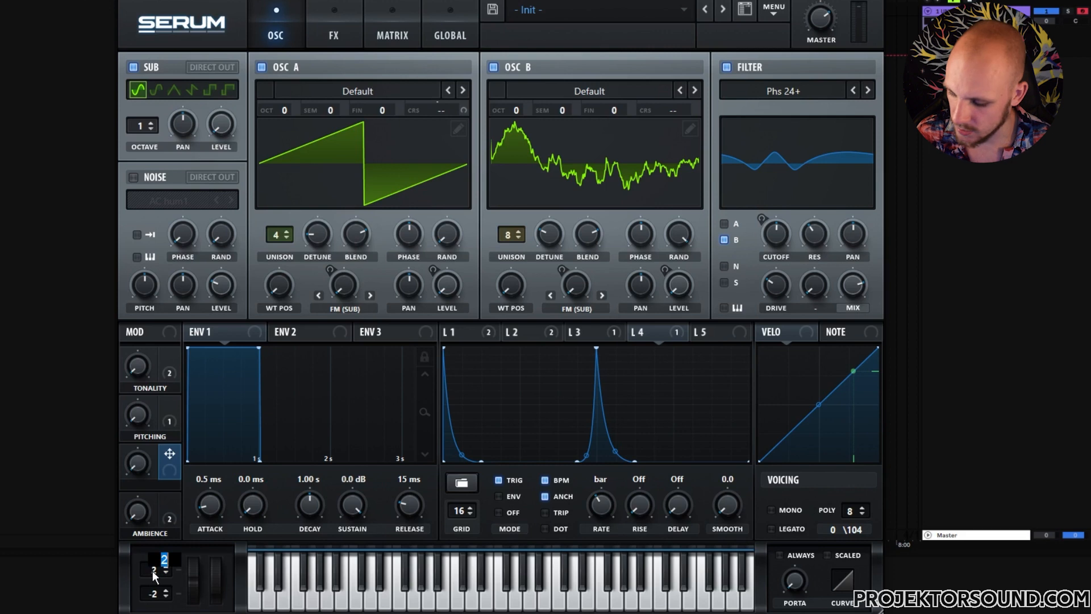
pyautogui.write('12')
pyautogui.press('Return')
pyautogui.doubleClick(154, 595)
pyautogui.press('Return')
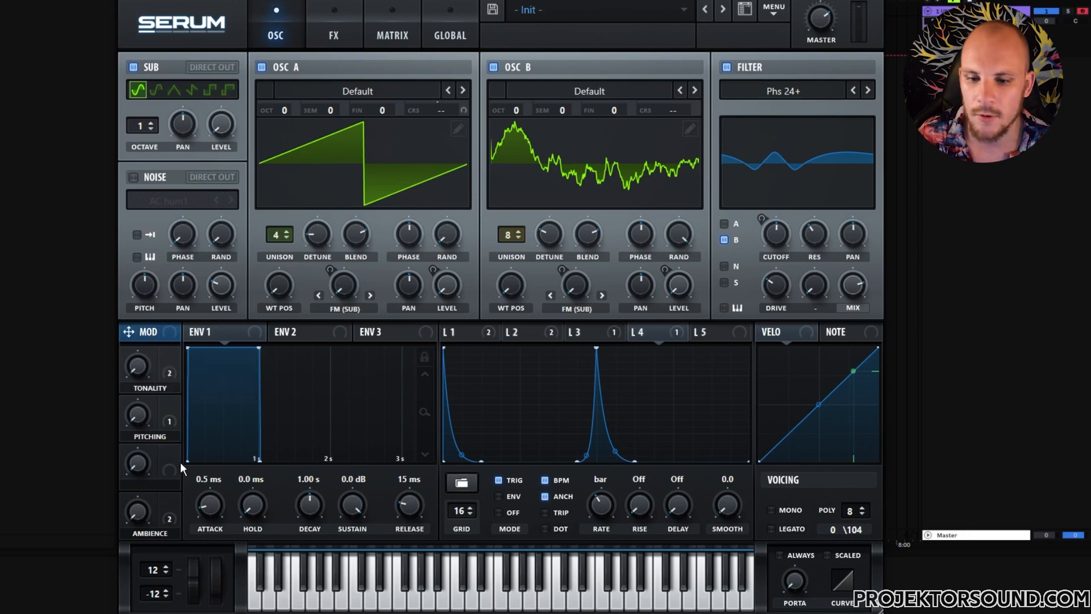
# Flatten LFO 5 and draw a series of short decaying spikes that fill the gaps in LFO 1's pattern.
pyautogui.click(474, 332)
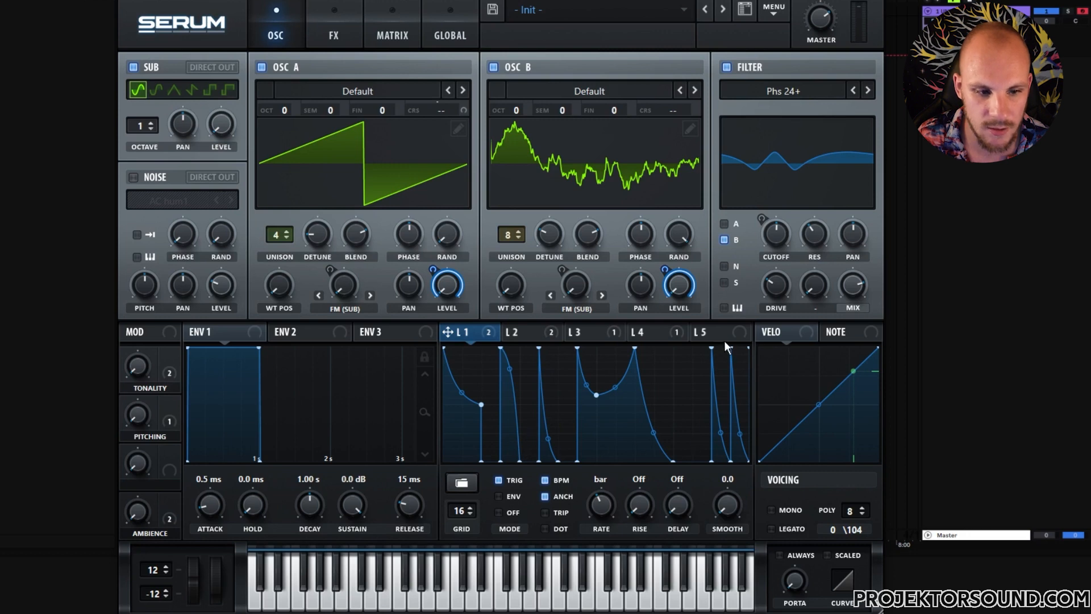
pyautogui.click(708, 332)
pyautogui.moveTo(594, 348); pyautogui.dragTo(596, 461)
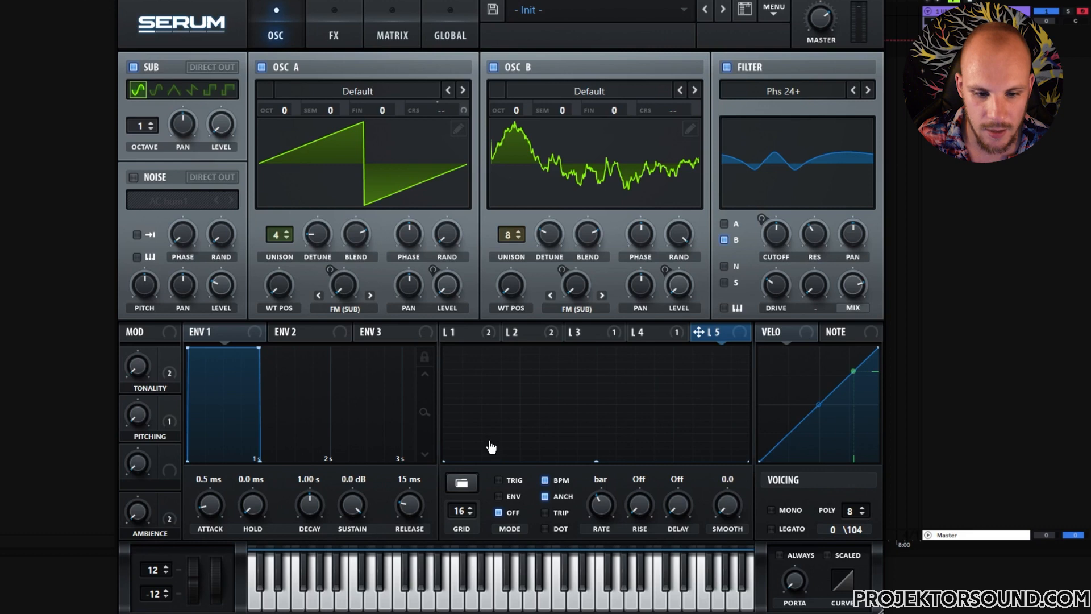
pyautogui.keyDown('shift'); pyautogui.click(490, 442); pyautogui.keyUp('shift')
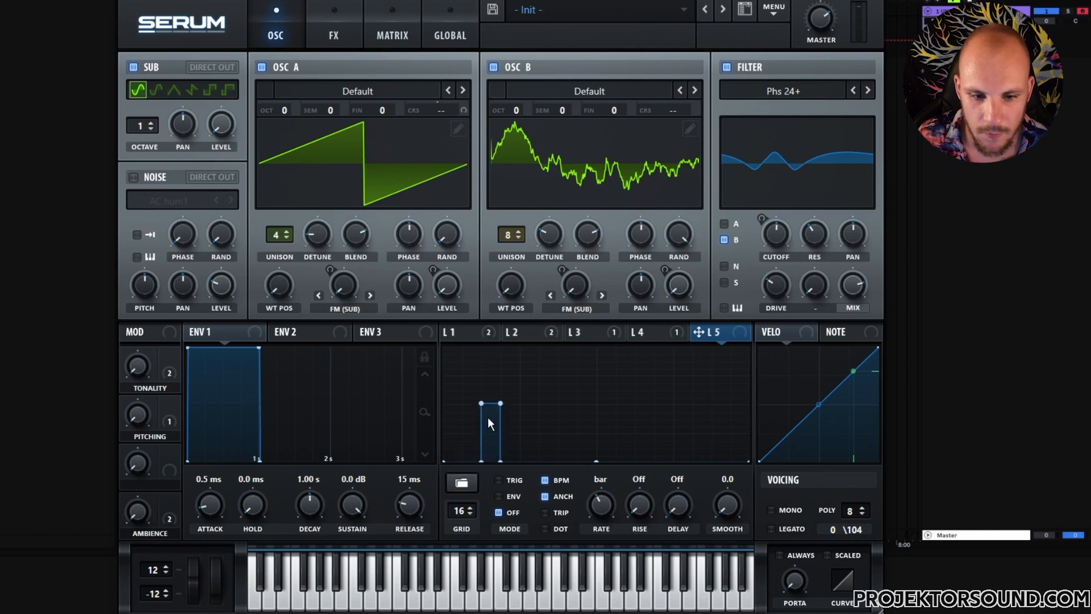
pyautogui.click(461, 331)
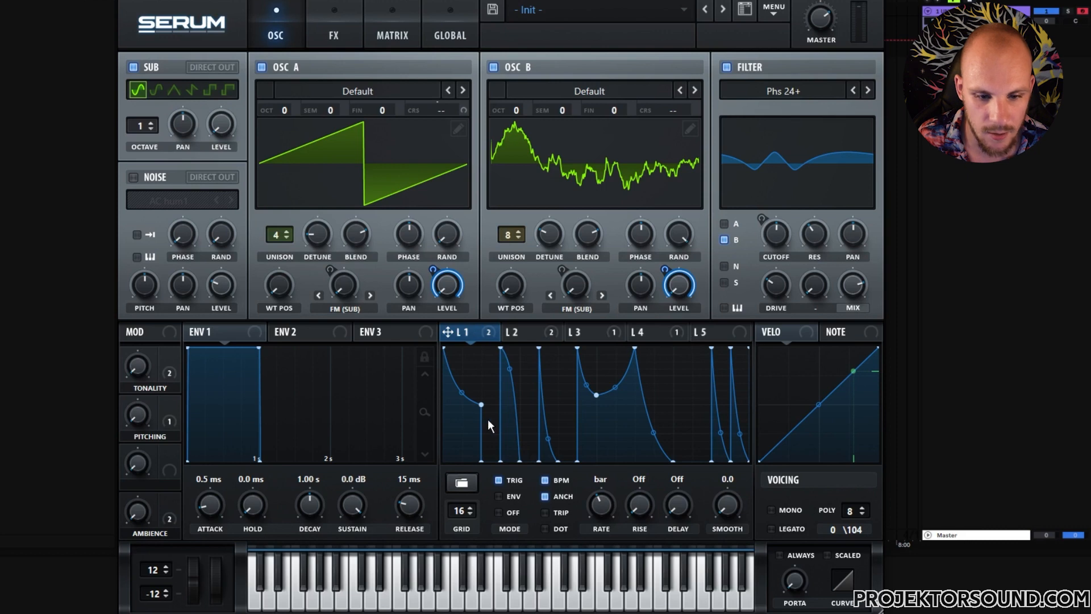
pyautogui.click(748, 334)
pyautogui.moveTo(482, 401); pyautogui.dragTo(482, 336)
pyautogui.doubleClick(500, 403)
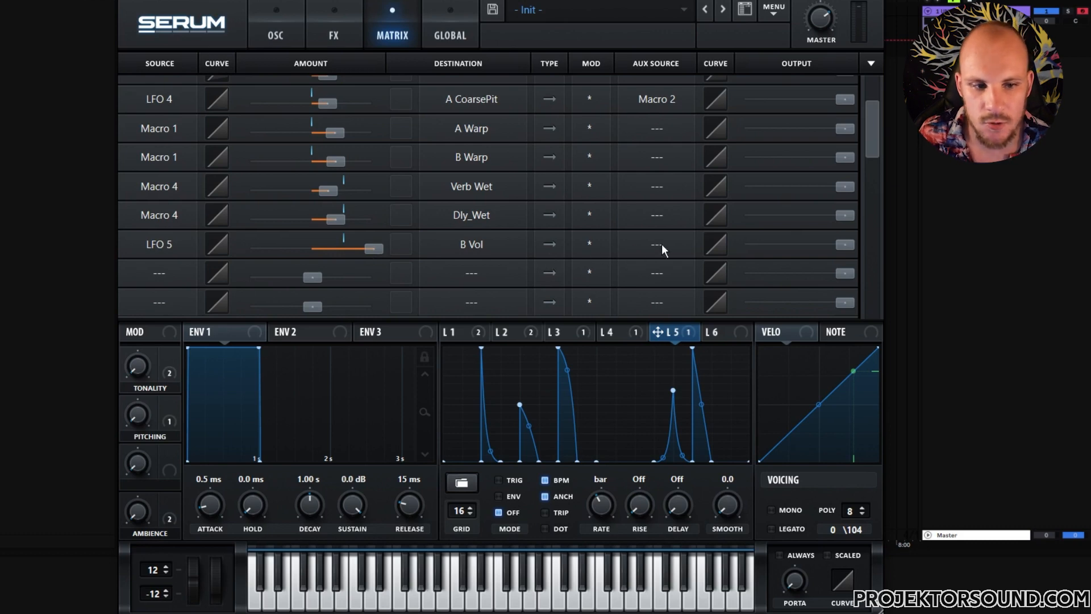
# Set Macro 3 as the aux source for LFO 5's modulation of oscillator B's volume and name that macro "Extra Sequence".
pyautogui.click(662, 245)
pyautogui.click(660, 544)
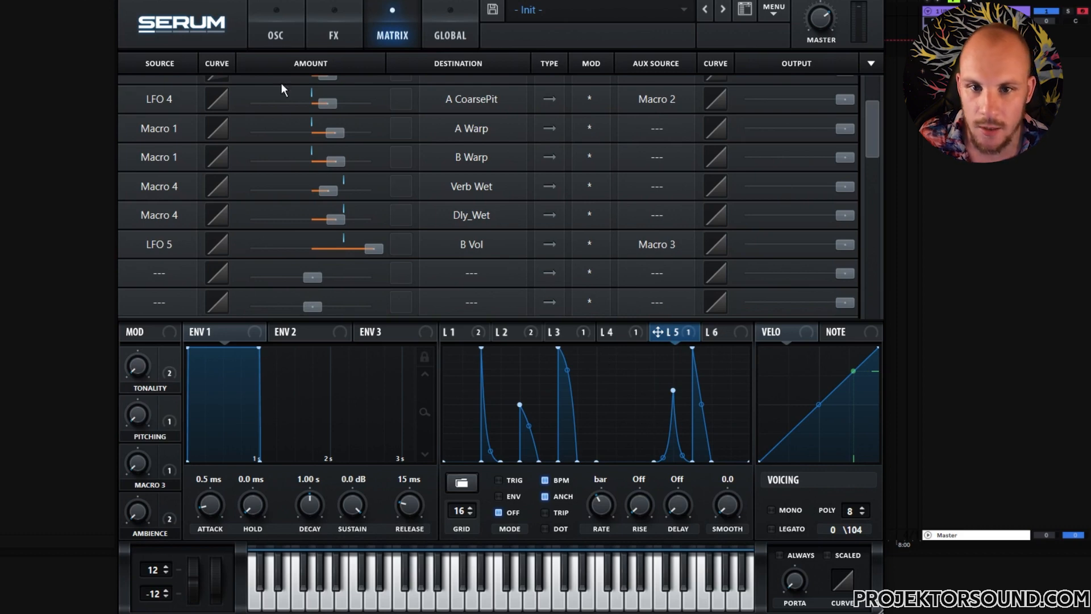
pyautogui.click(276, 25)
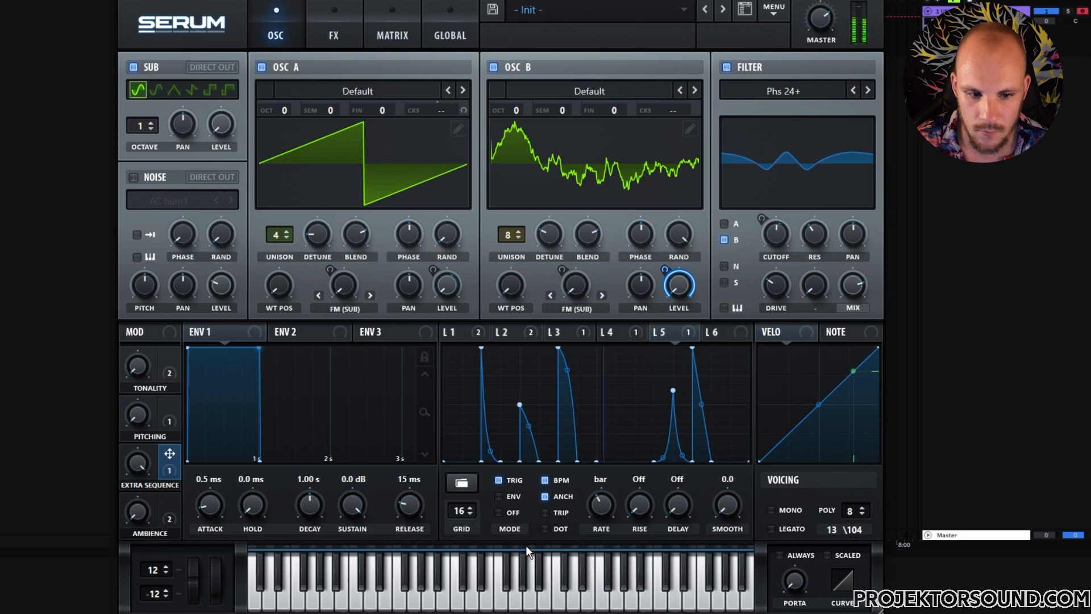
# Add a peak just after LFO 5's mid-cycle and bend the slopes of its spikes into varied decay curves.
pyautogui.doubleClick(615, 438)
pyautogui.moveTo(615, 438); pyautogui.dragTo(639, 401)
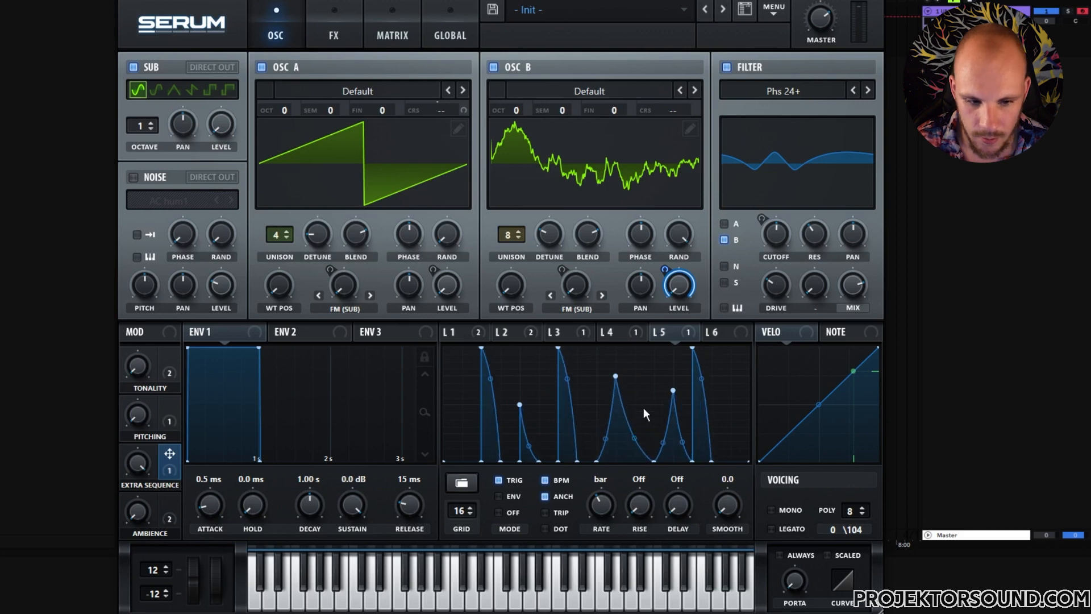
pyautogui.moveTo(607, 444); pyautogui.dragTo(607, 462)
pyautogui.moveTo(568, 380); pyautogui.dragTo(570, 409)
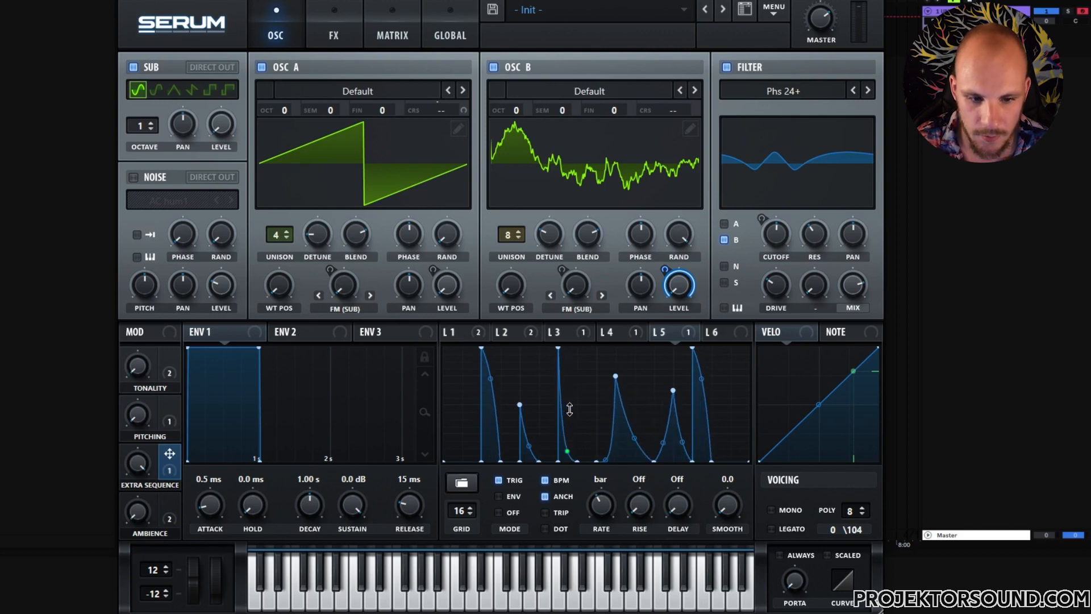
pyautogui.moveTo(531, 450); pyautogui.dragTo(568, 418)
pyautogui.moveTo(490, 380); pyautogui.dragTo(490, 422)
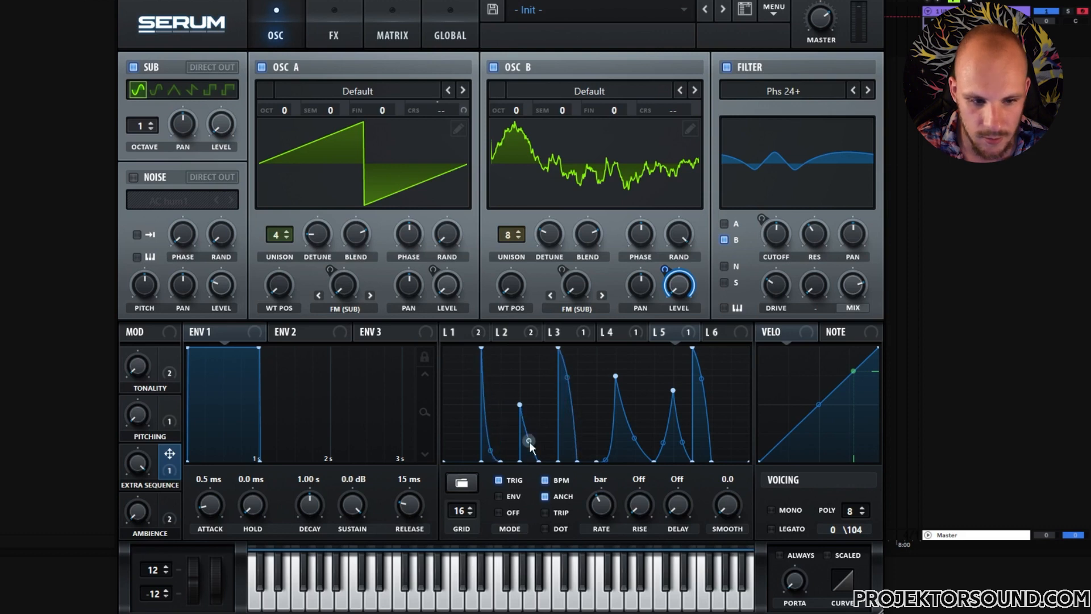
pyautogui.moveTo(707, 382); pyautogui.dragTo(699, 399)
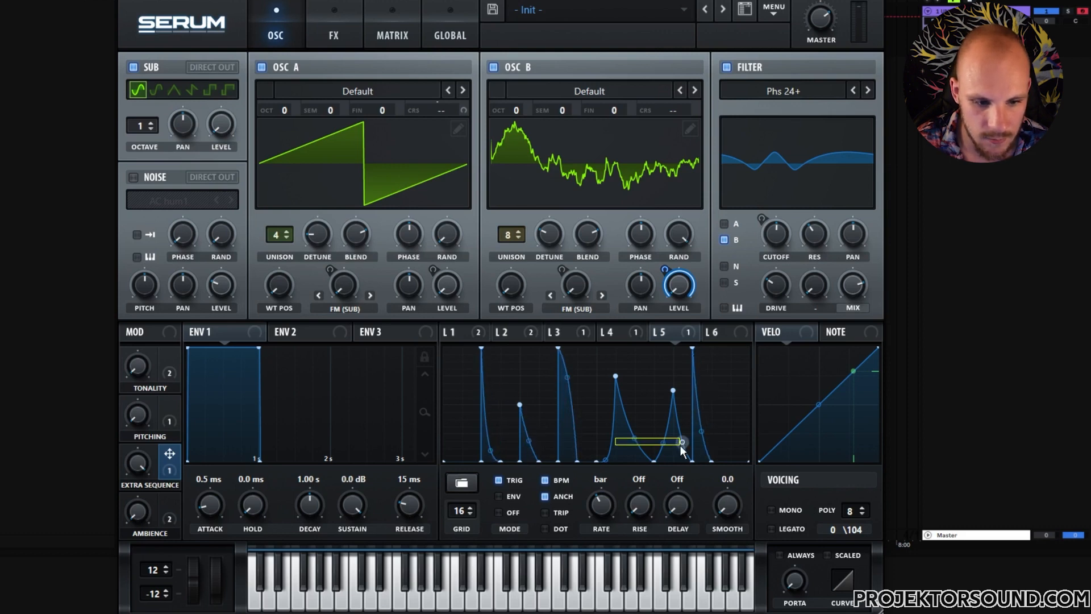
pyautogui.moveTo(633, 438); pyautogui.dragTo(632, 445)
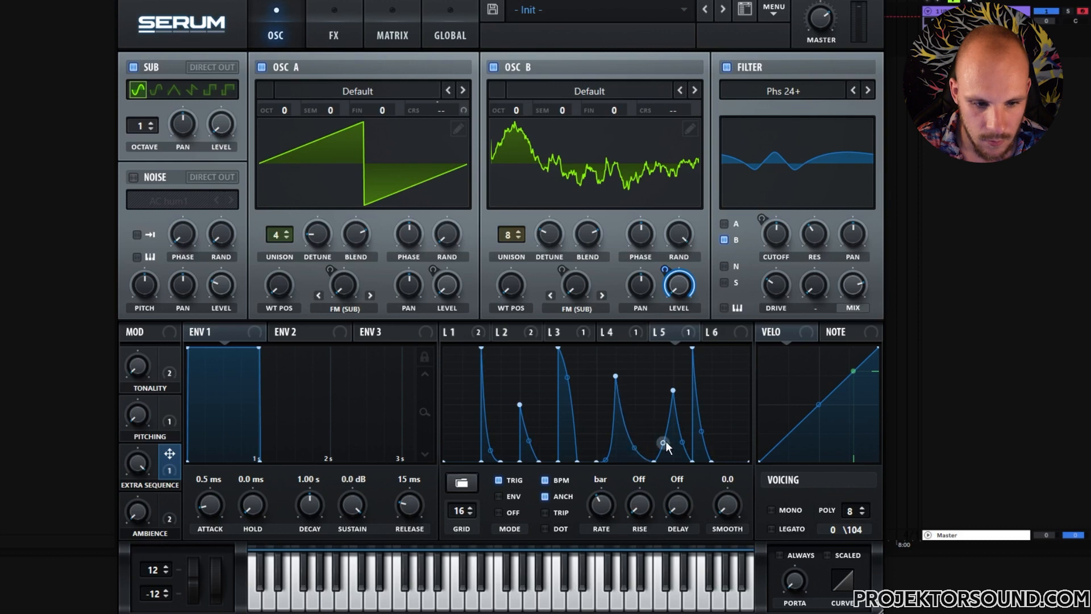
# Raise LFO 5's start point into a decaying opening spike and flatten the curve at the end of the cycle.
pyautogui.moveTo(446, 458); pyautogui.dragTo(451, 360)
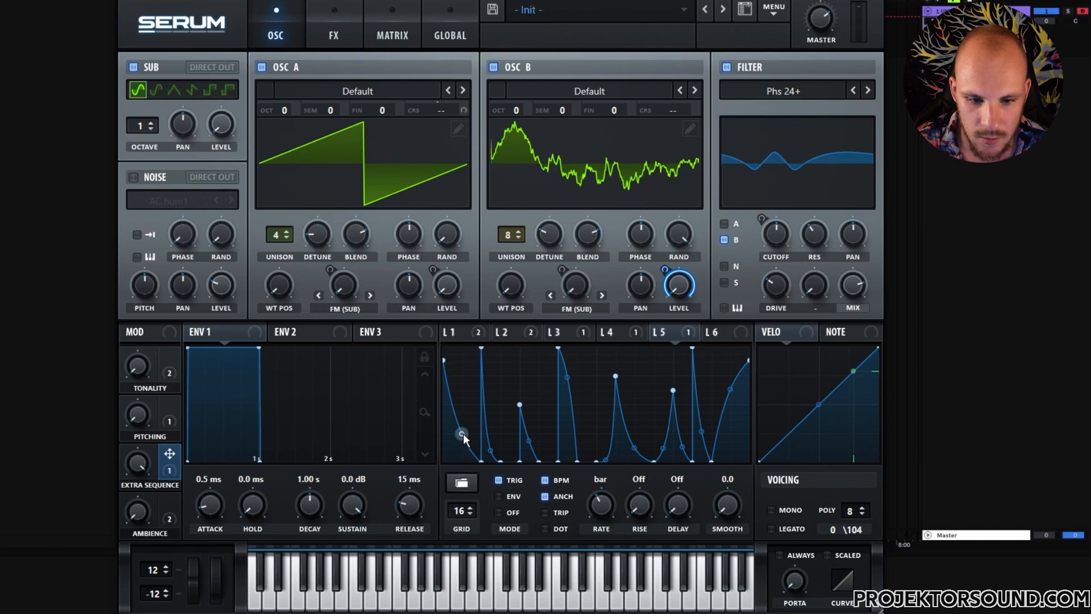
pyautogui.moveTo(733, 388); pyautogui.dragTo(765, 506)
pyautogui.doubleClick(738, 449)
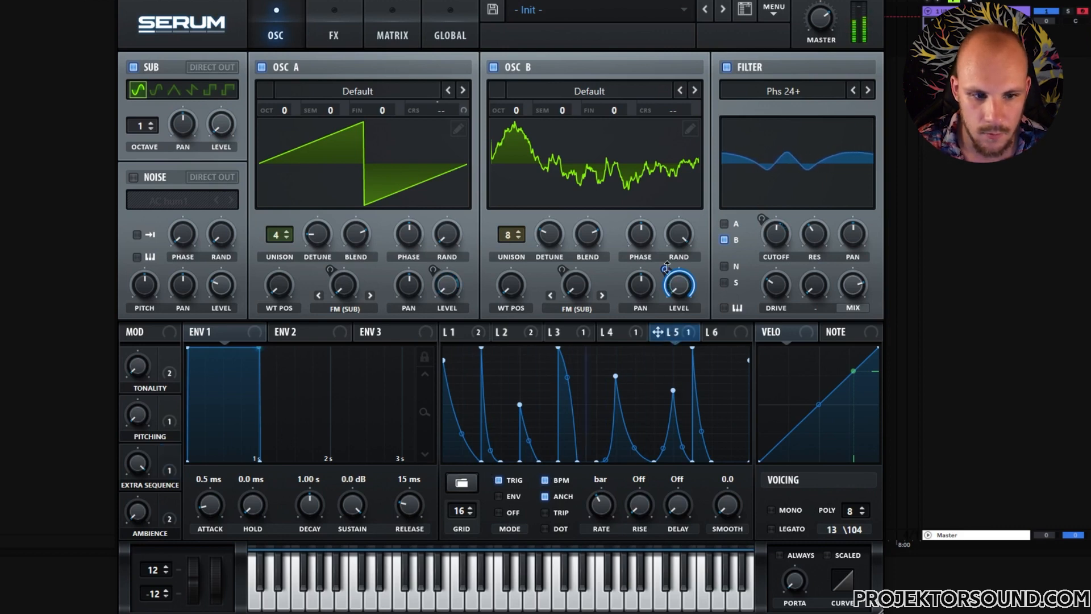
# Reduce LFO 5's modulation depth on oscillator B's level, and play the arrangement to audition the patch and its macros.
pyautogui.moveTo(662, 272)
pyautogui.moveTo(659, 290); pyautogui.dragTo(659, 296)
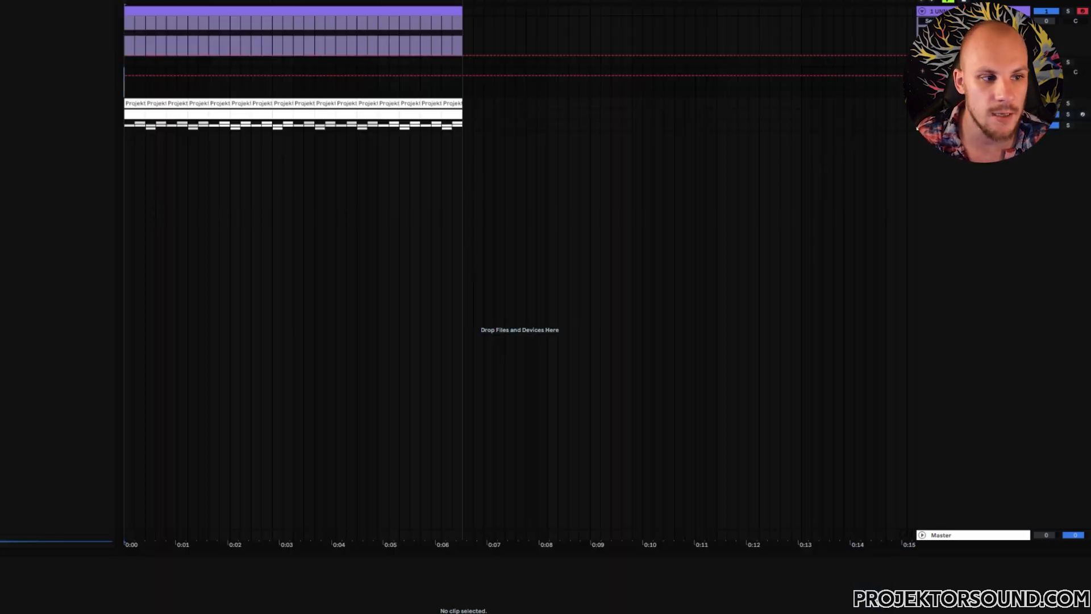
pyautogui.press('space')
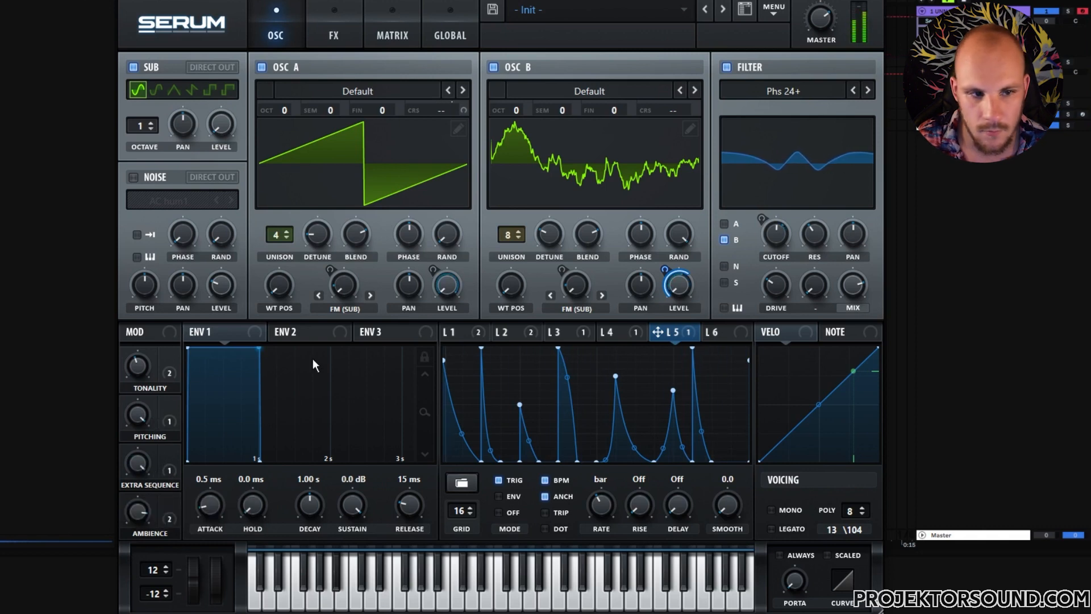
pyautogui.click(609, 333)
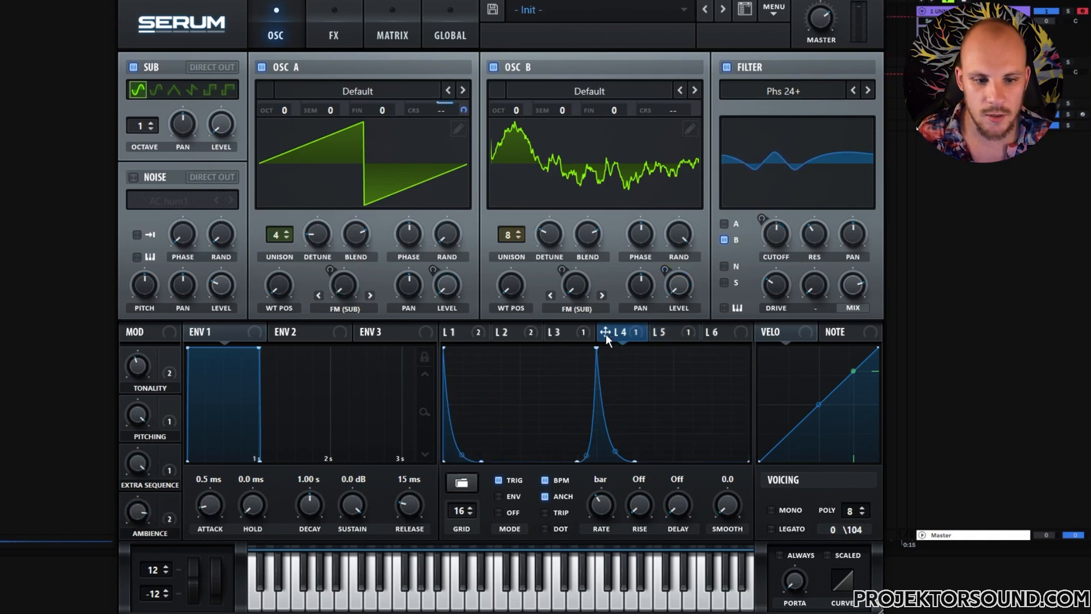
# Delete LFO 4's mid-cycle spike and its end points, and turn the Tonality and Extra Sequence macros all the way down.
pyautogui.doubleClick(595, 347)
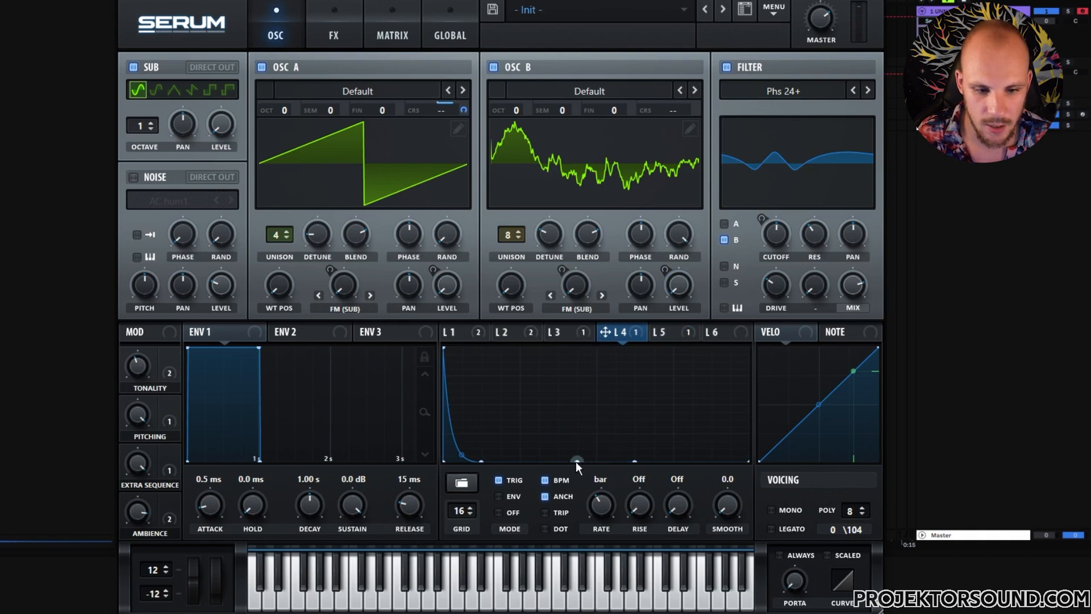
pyautogui.doubleClick(634, 461)
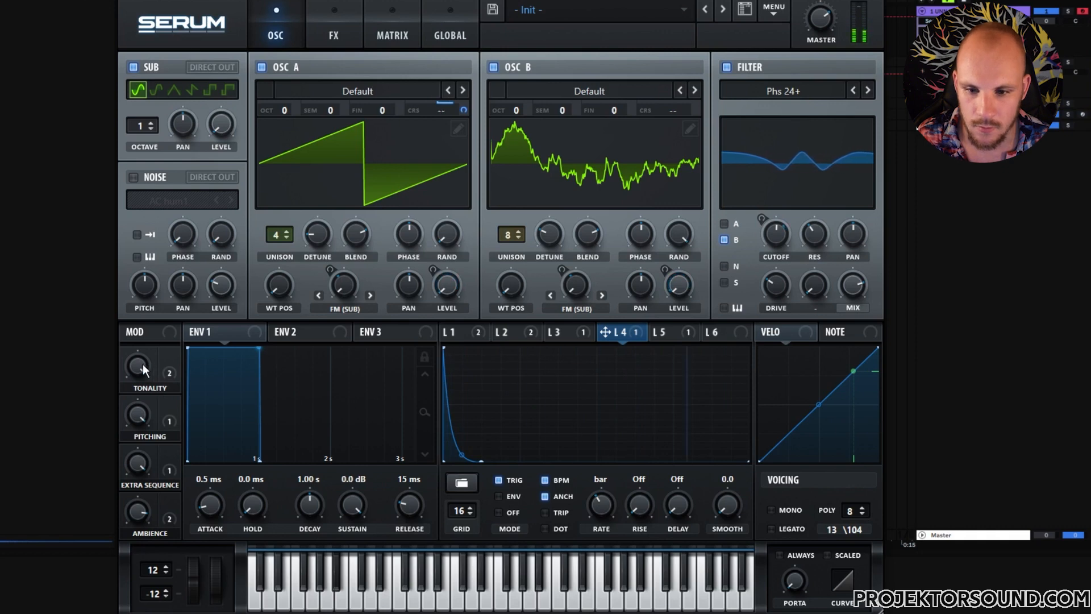
pyautogui.moveTo(142, 364); pyautogui.dragTo(127, 504)
pyautogui.moveTo(137, 462); pyautogui.dragTo(123, 553)
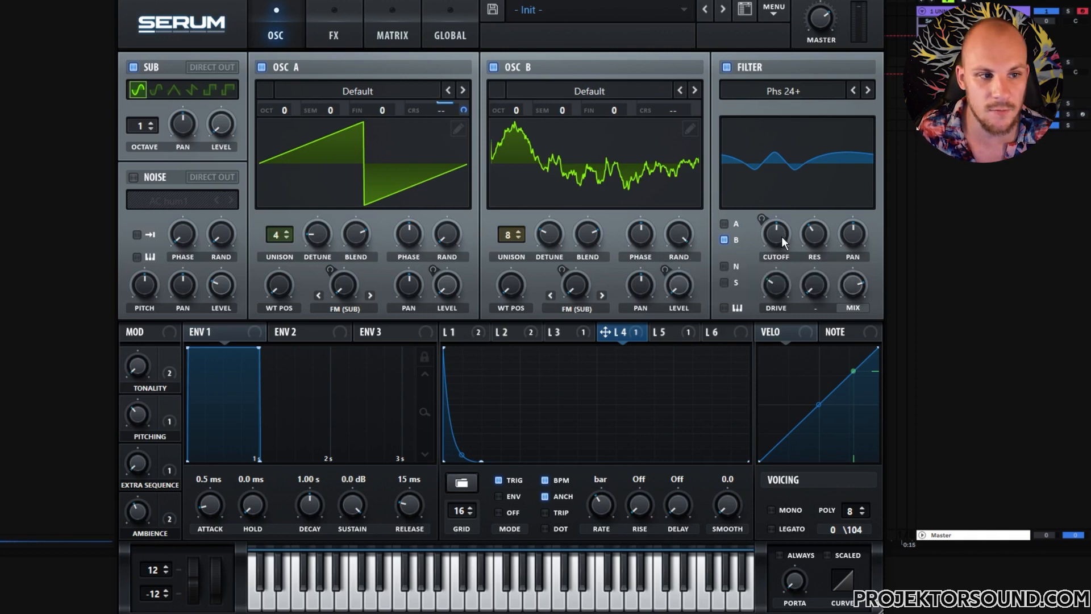
# Check the arrangement behind the synth window, and raise the Ambience macro that drives the delay and reverb mix.
pyautogui.click(875, 0)
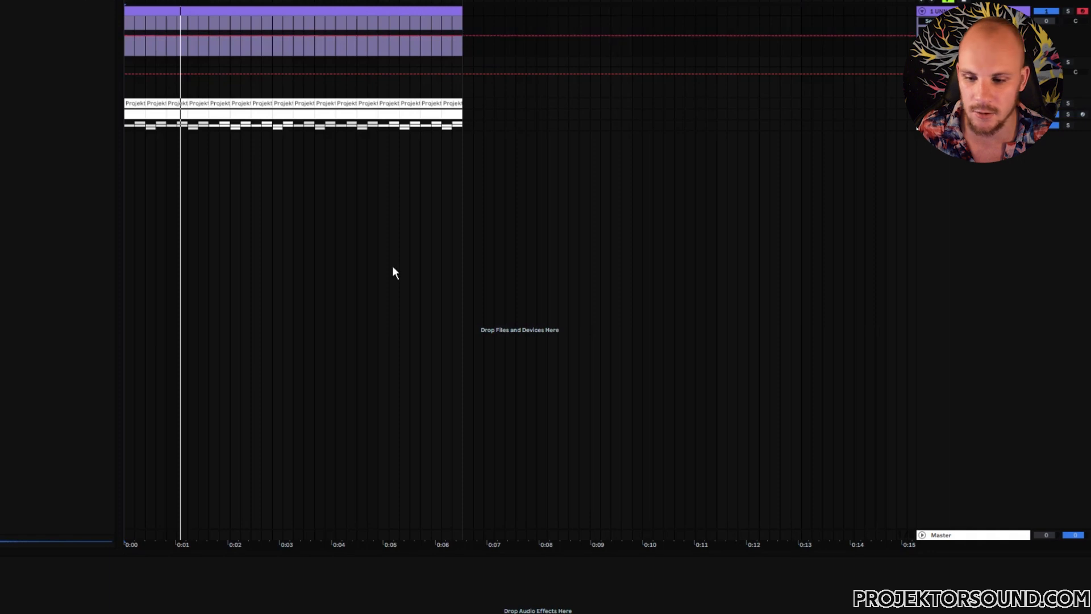
pyautogui.hotkey('ctrl', 'alt', 'p')
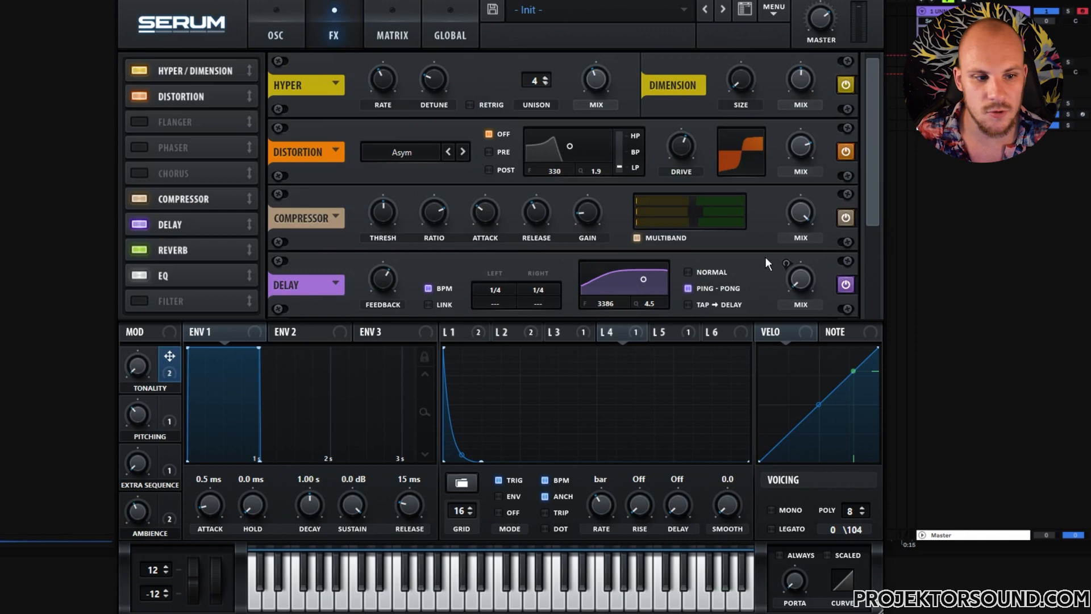
pyautogui.scroll(-2, 863, 227)
pyautogui.moveTo(127, 521); pyautogui.dragTo(128, 490)
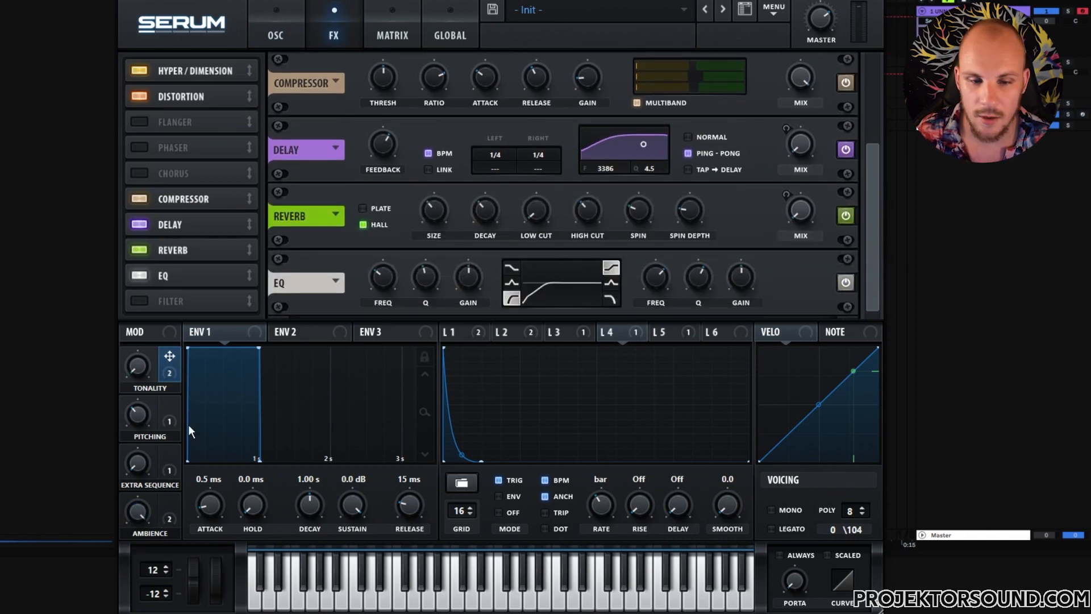